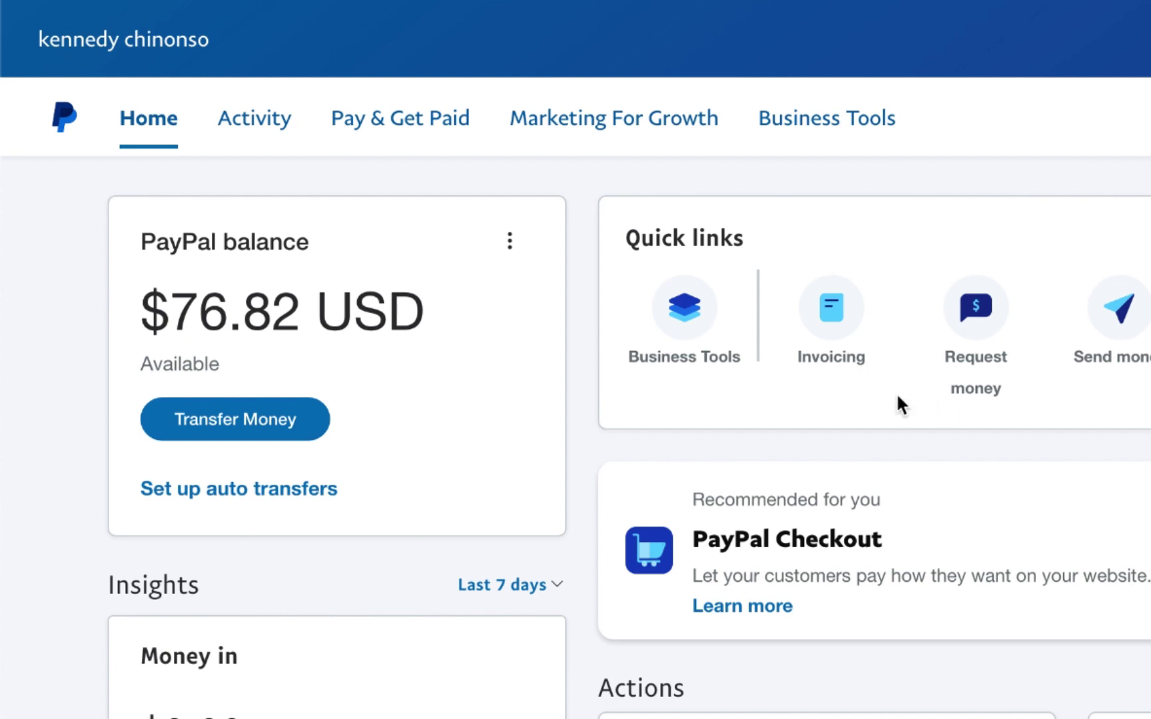
Open paypal.com in a new Firefox tab from the address bar suggestions.
scroll(386, 292, "down", 2)
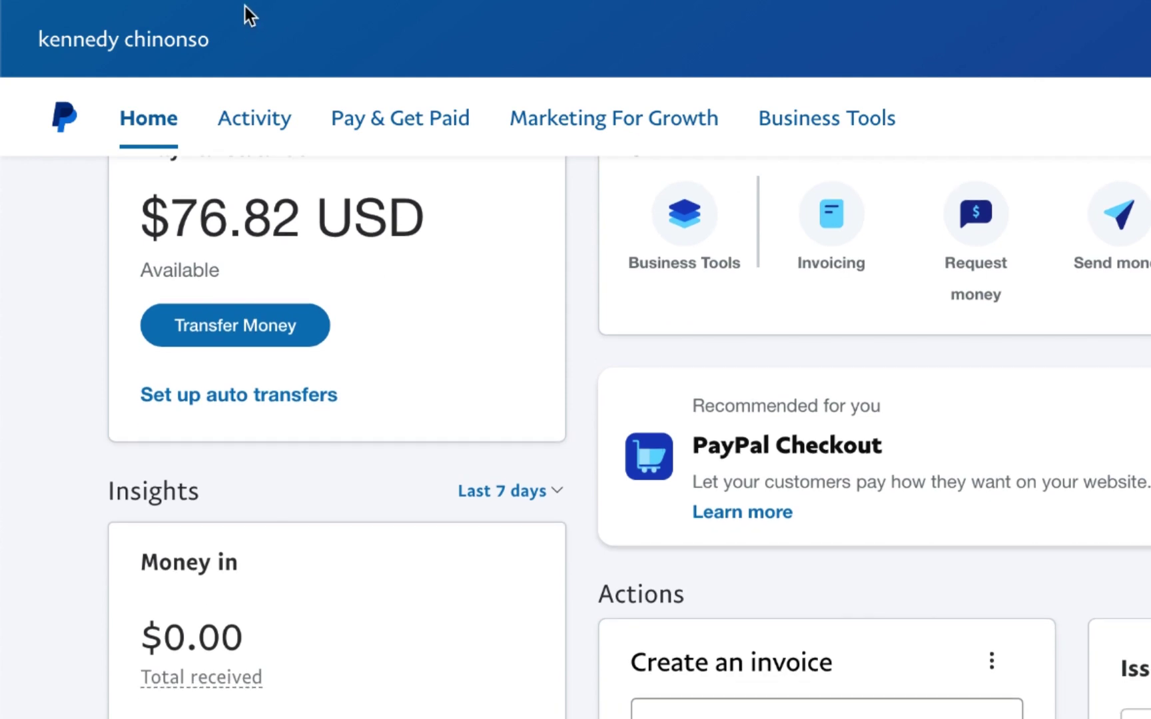
scroll(268, 248, "up", 2)
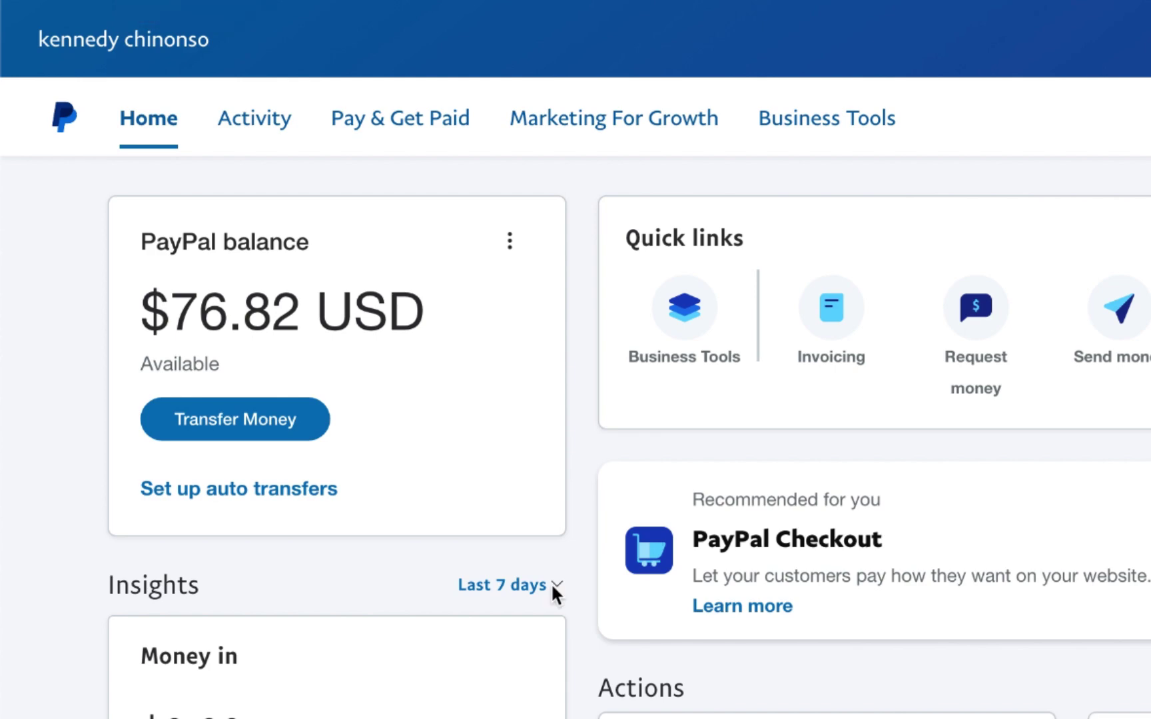
scroll(551, 582, "down", 5)
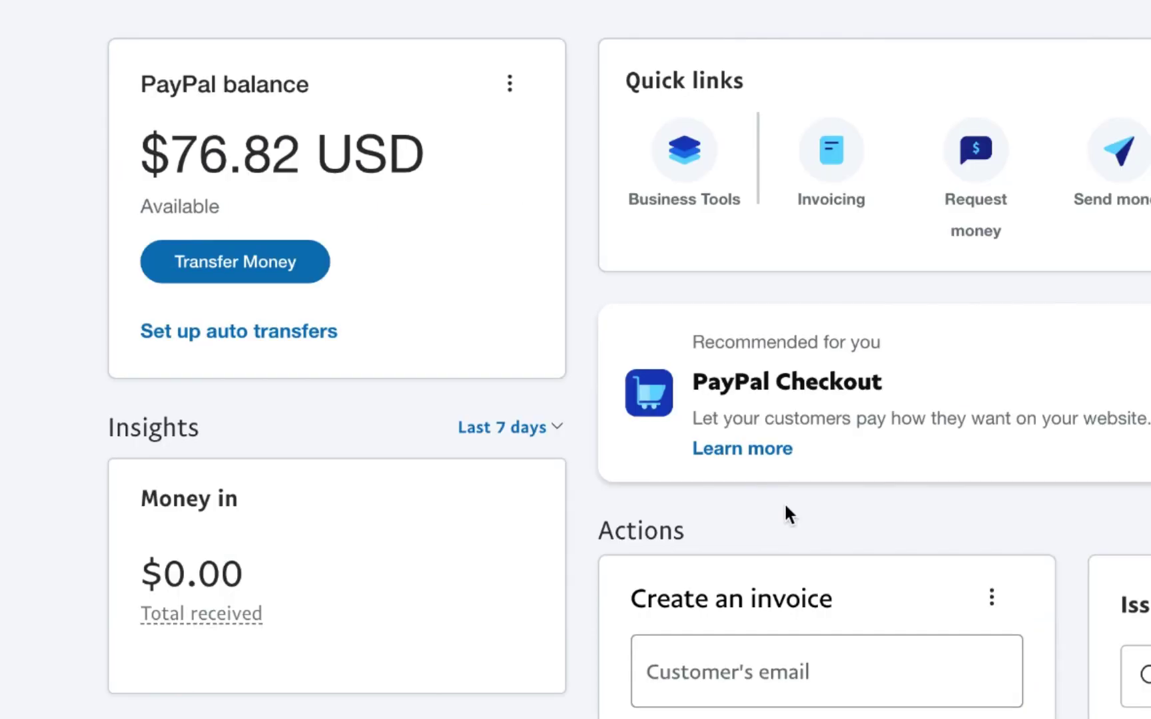
scroll(785, 506, "up", 3)
key("super+t")
left_click(473, 51)
type("pay")
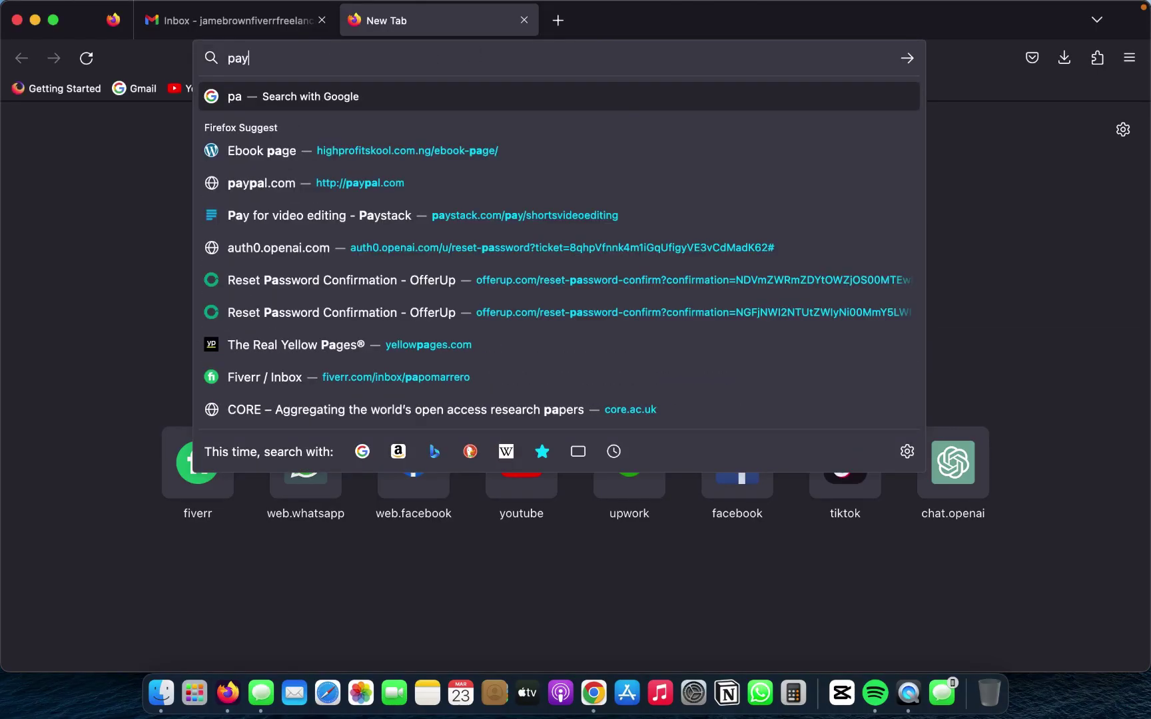
left_click(439, 341)
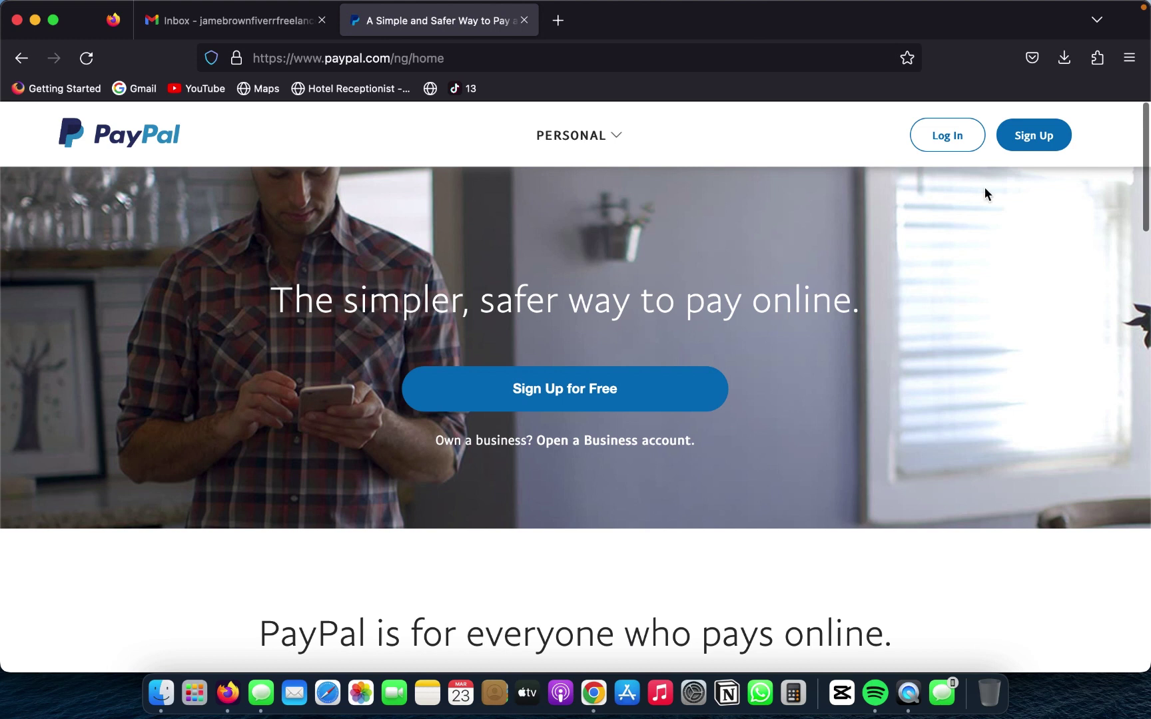
Change the URL's ng region to ls to load paypal.com/ls/home.
left_click(1034, 141)
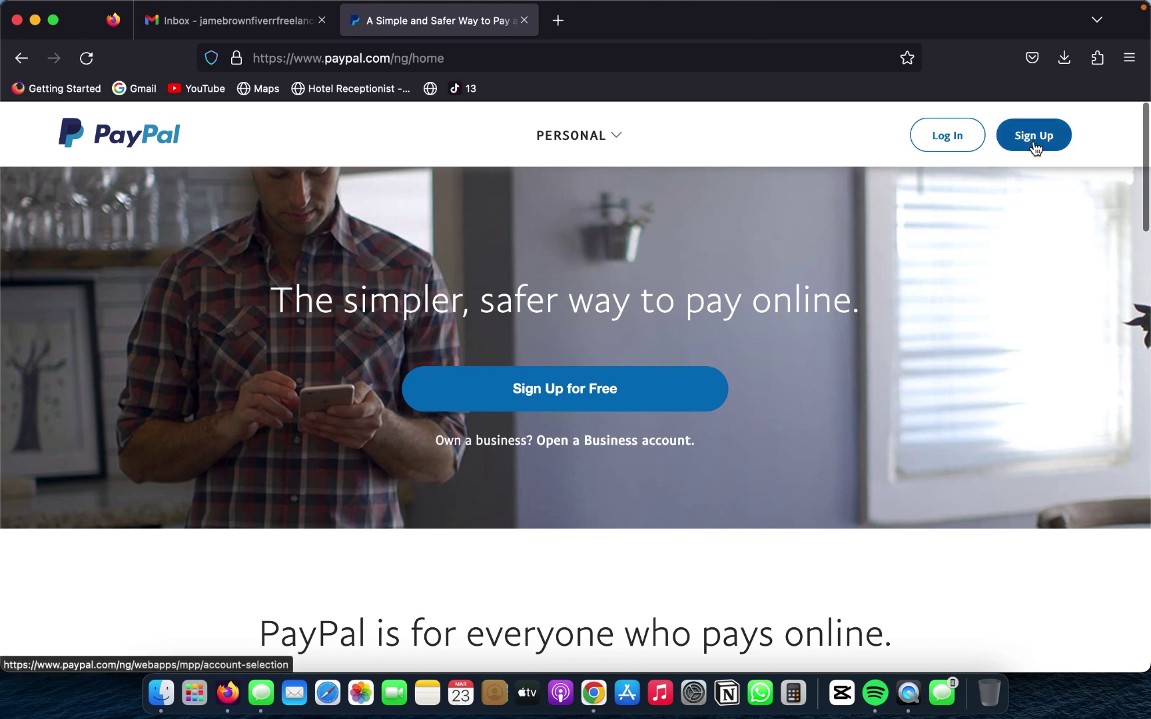
left_click(408, 59)
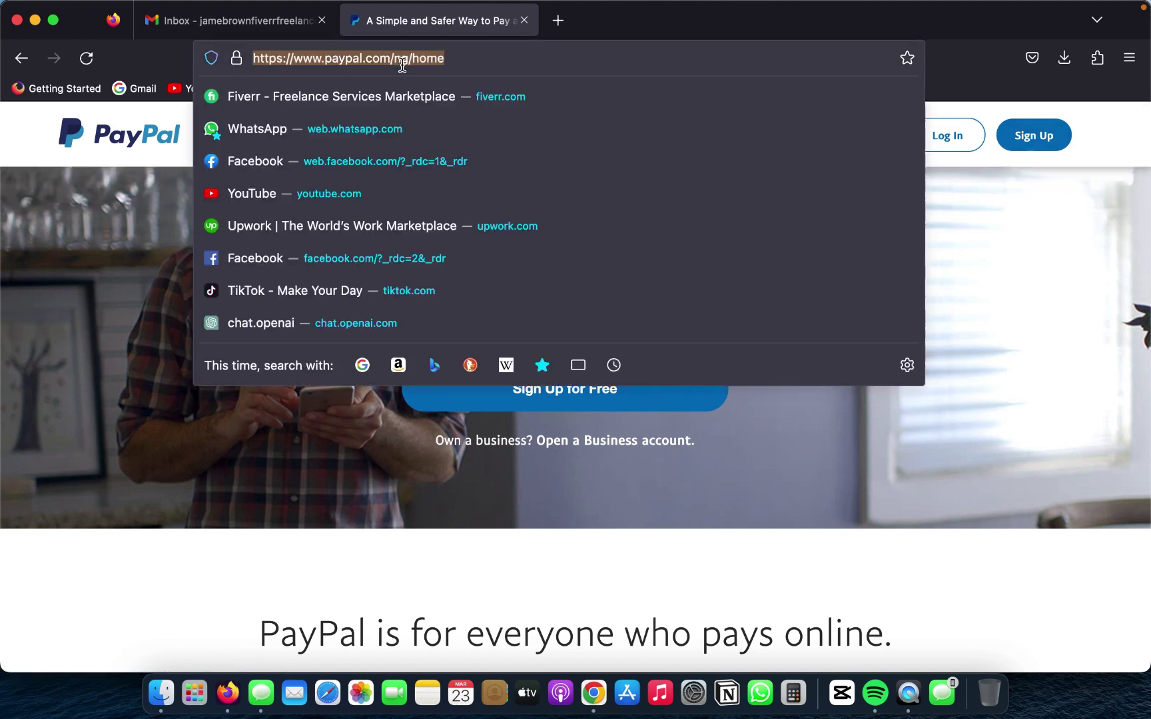
left_click(408, 59)
key("BackSpace")
key("BackSpace")
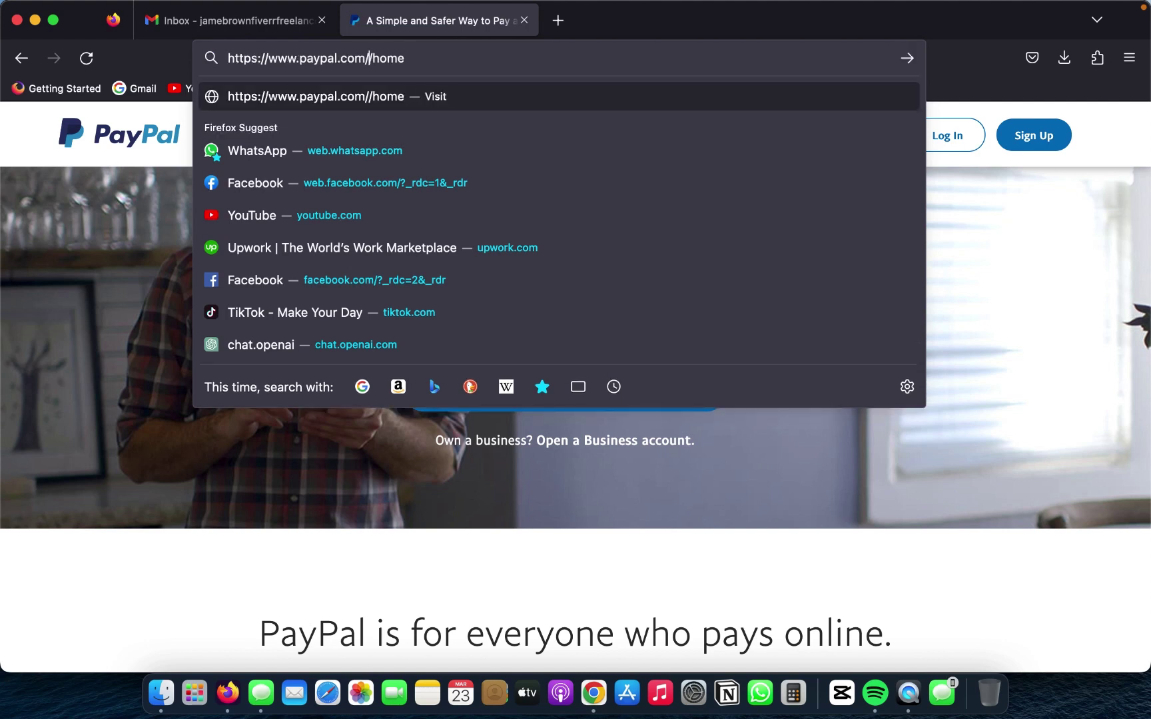
type("ls")
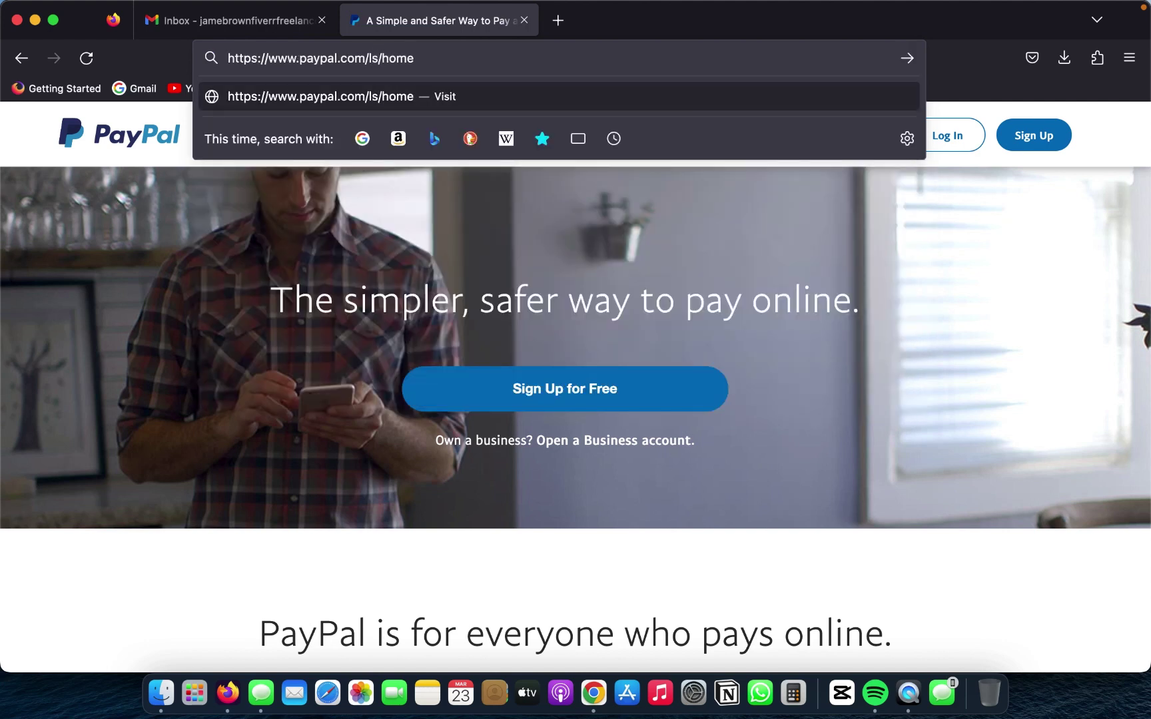
key("Return")
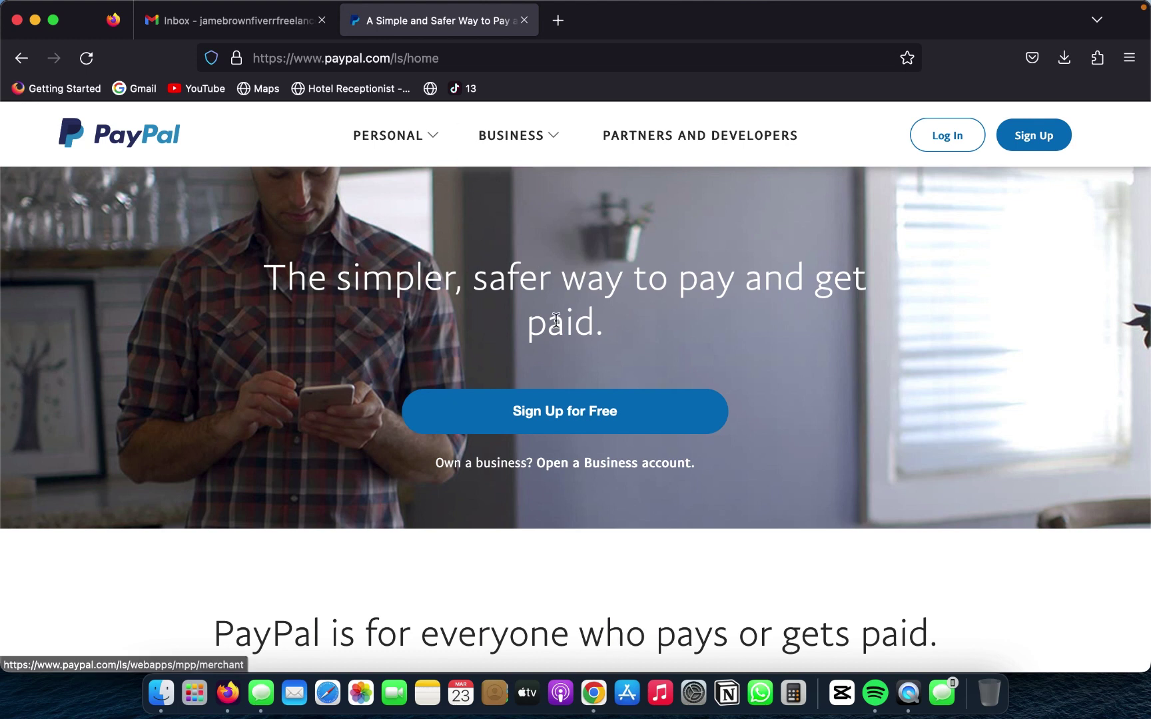
Start PayPal signup with Business Account chosen over Personal, and continue.
left_click(1035, 138)
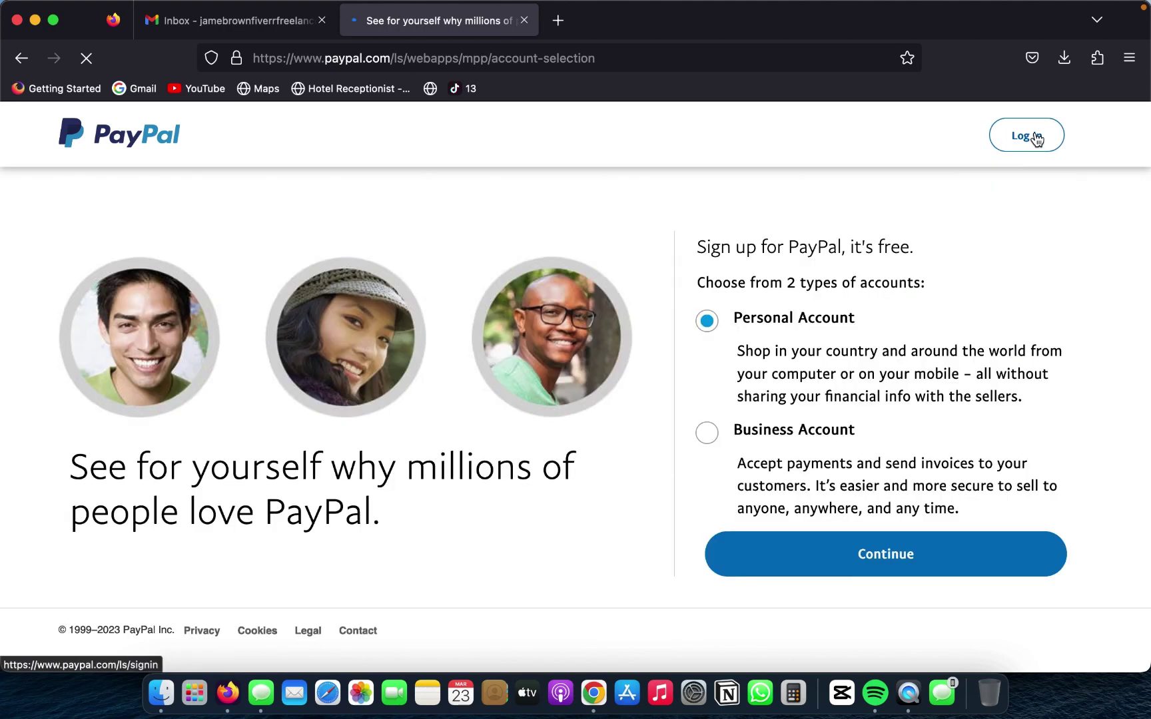
left_click(707, 434)
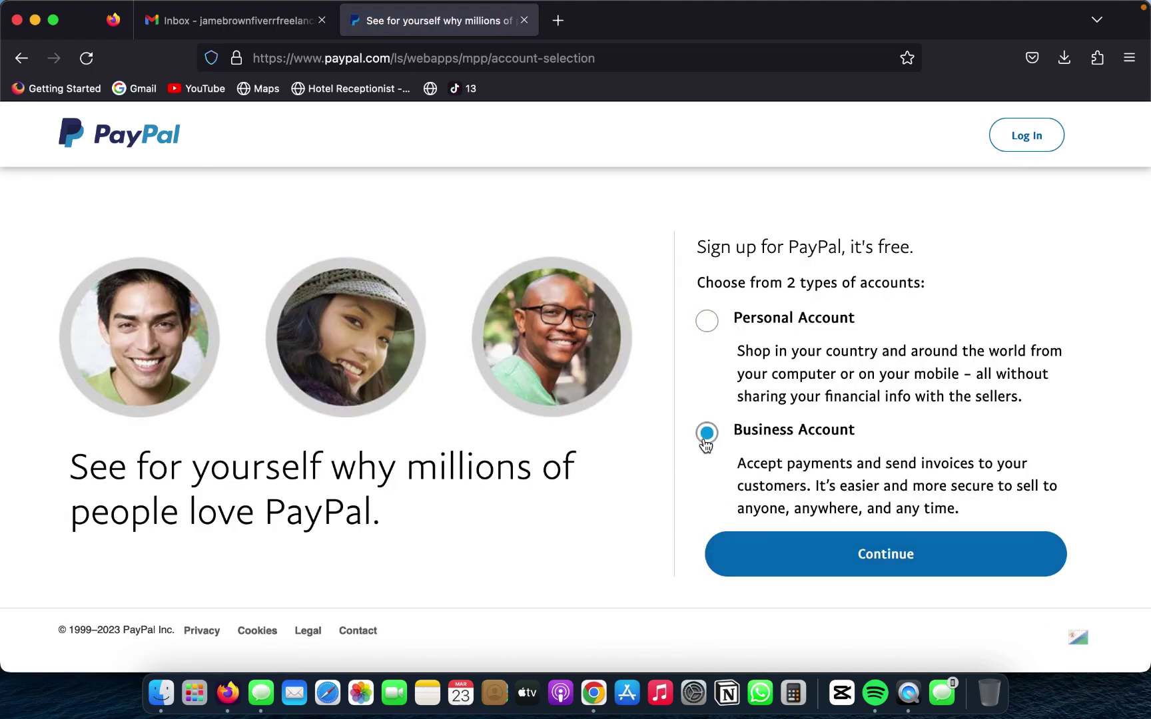
left_click(785, 571)
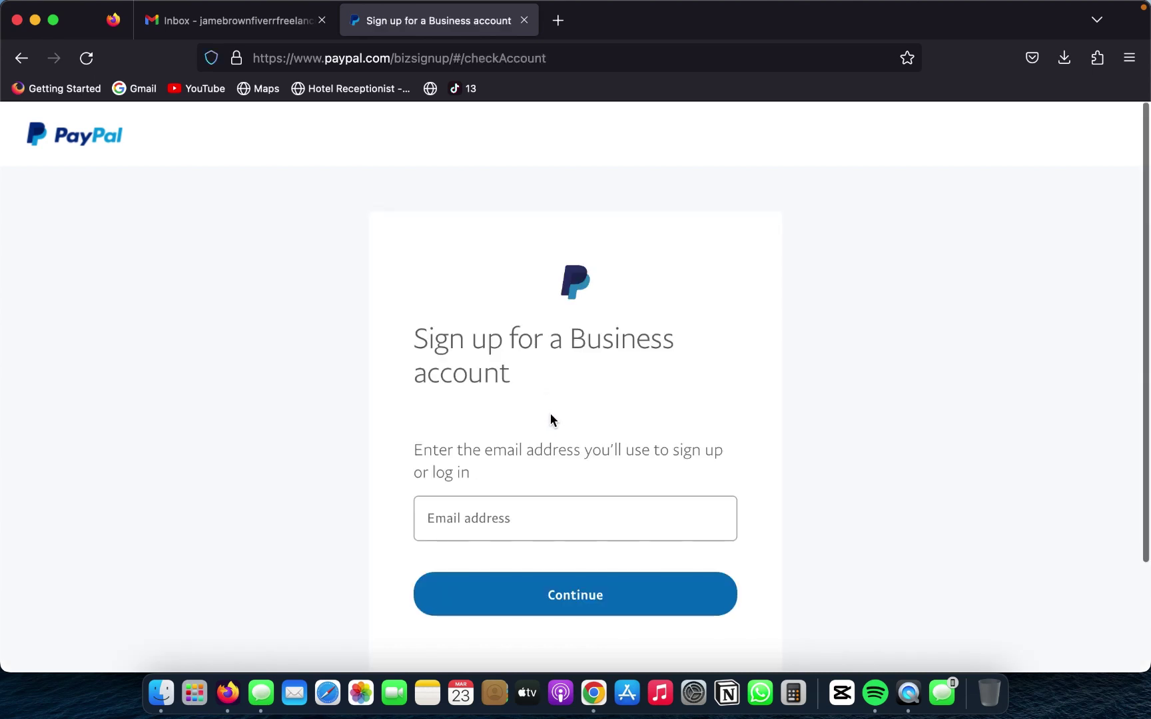
left_click(257, 21)
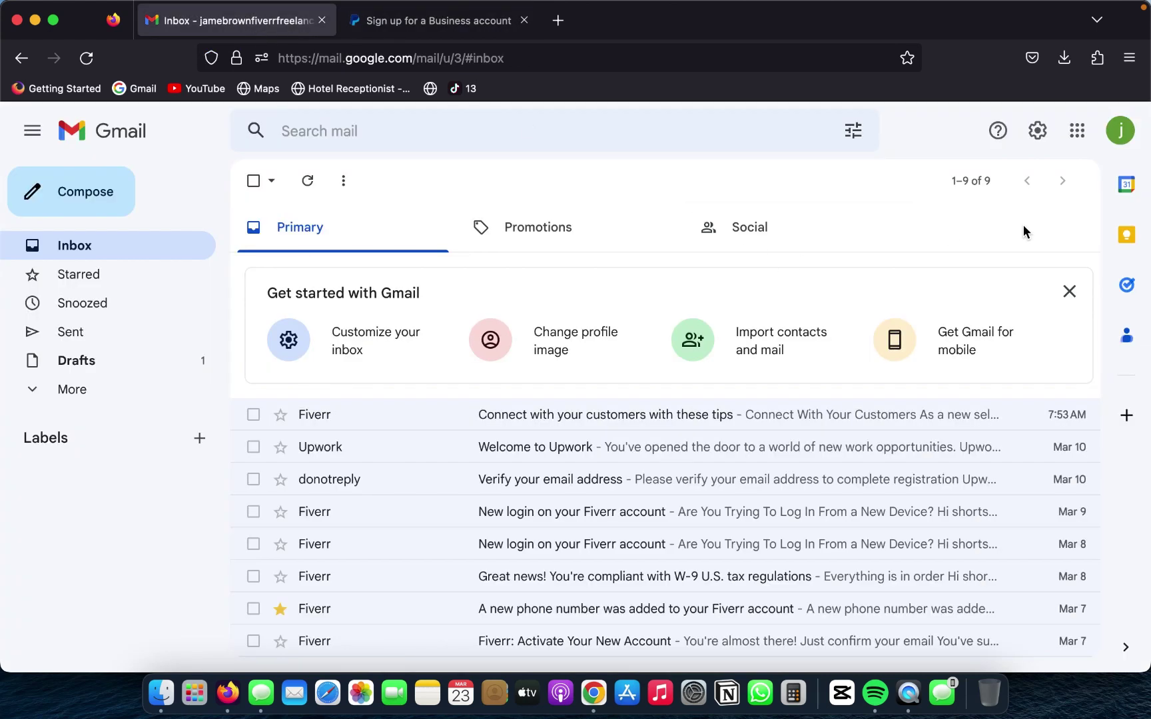
left_click(1120, 130)
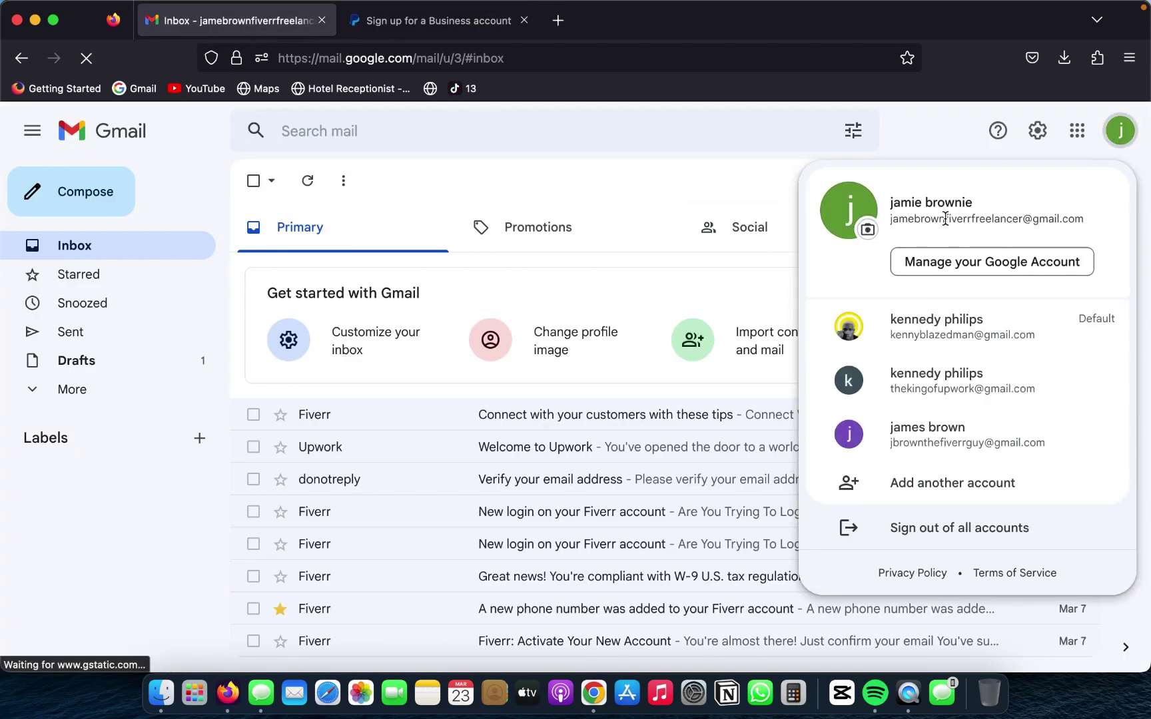
double_click(945, 218)
left_click(945, 218)
right_click(944, 219)
left_click(944, 219)
triple_click(945, 218)
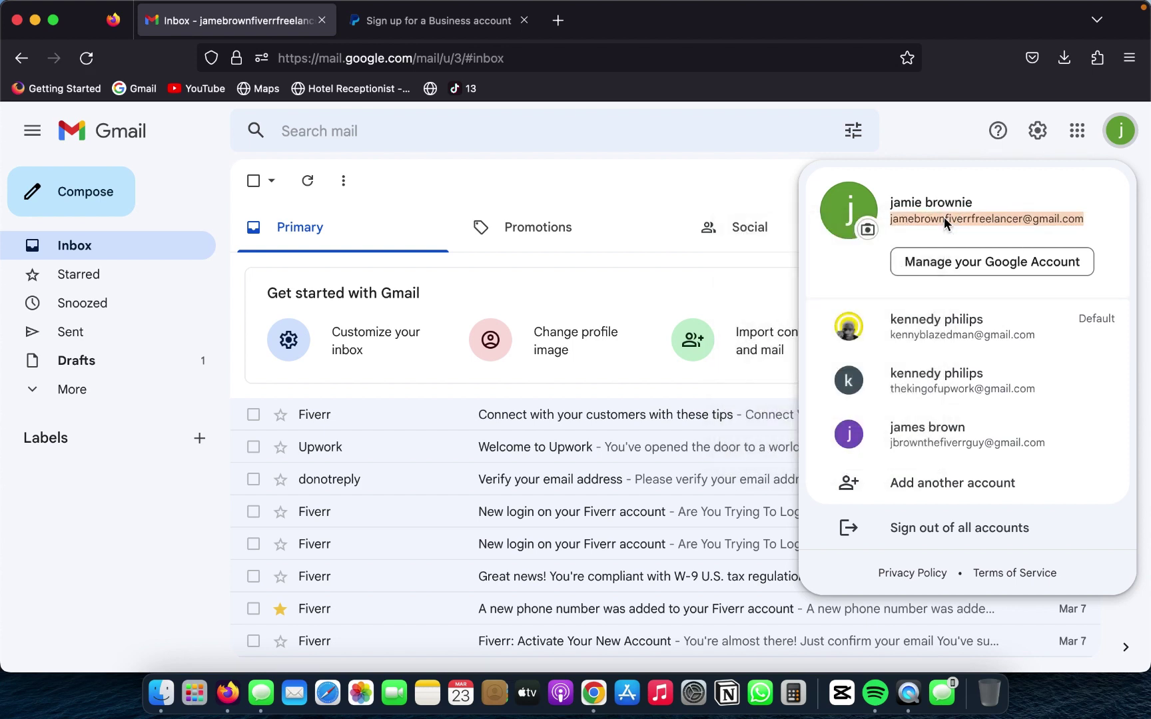
right_click(944, 219)
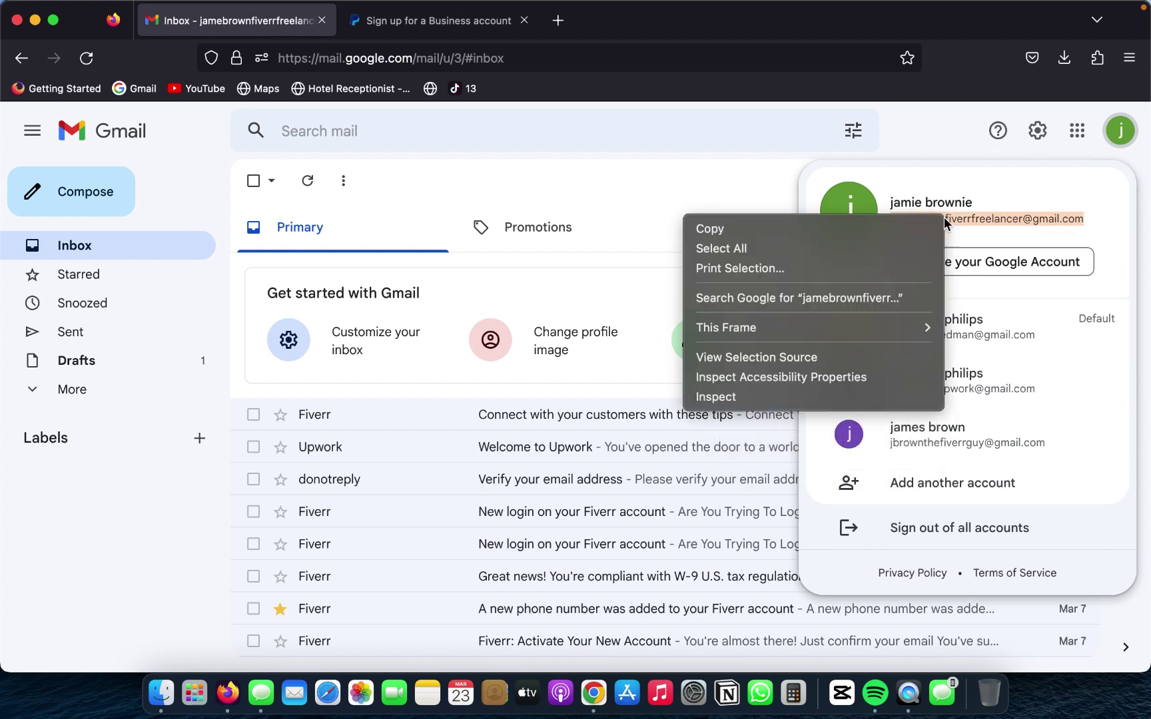
left_click(861, 229)
left_click(433, 20)
Paste the copied Gmail address as the sign-up email and submit it.
left_click(498, 521)
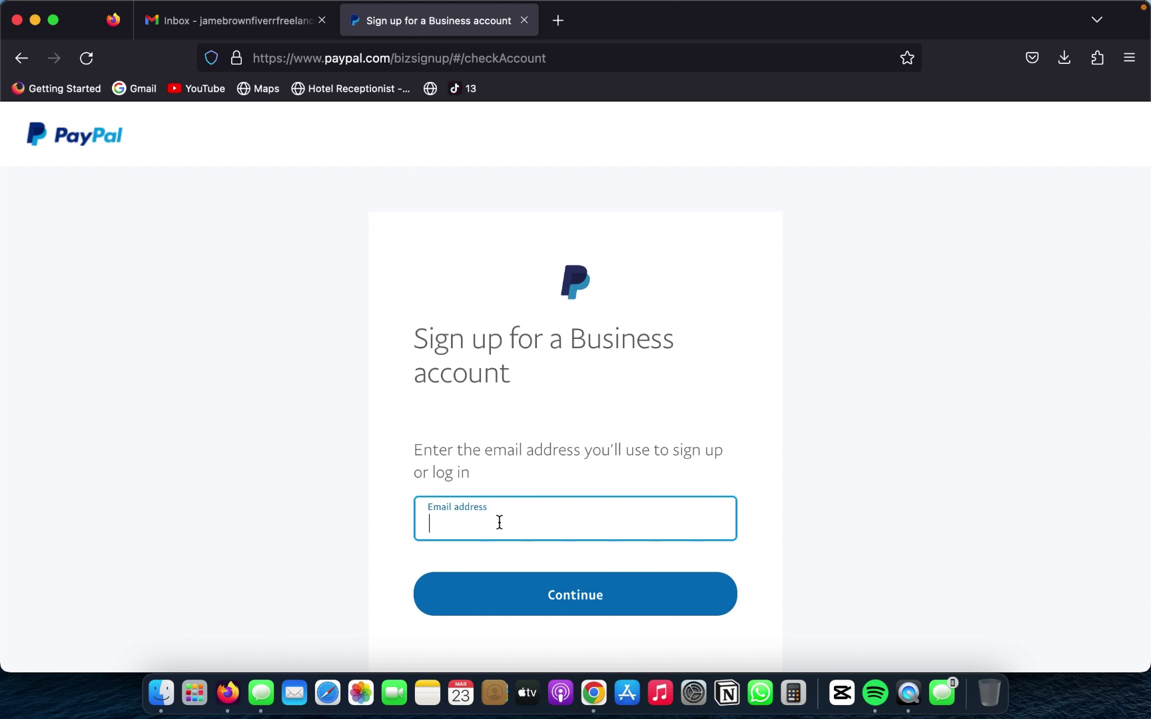
key("super+v")
left_click(561, 604)
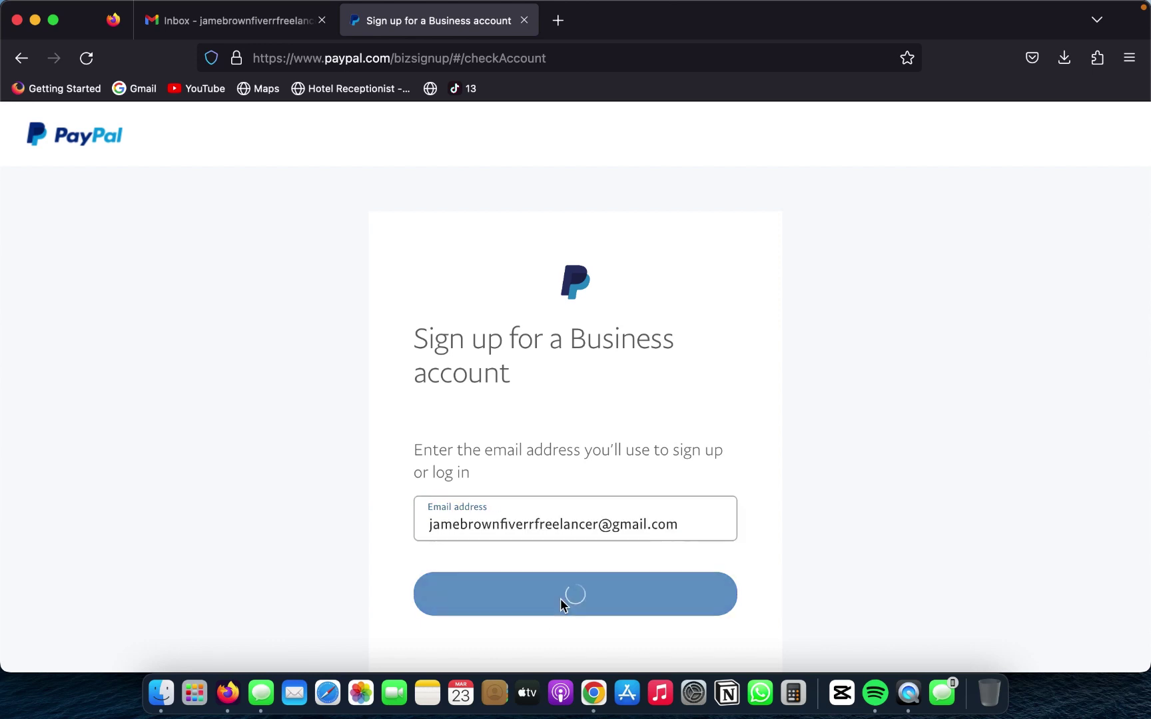
Enter a password meeting all three requirements, verify it, and continue.
key("super+v")
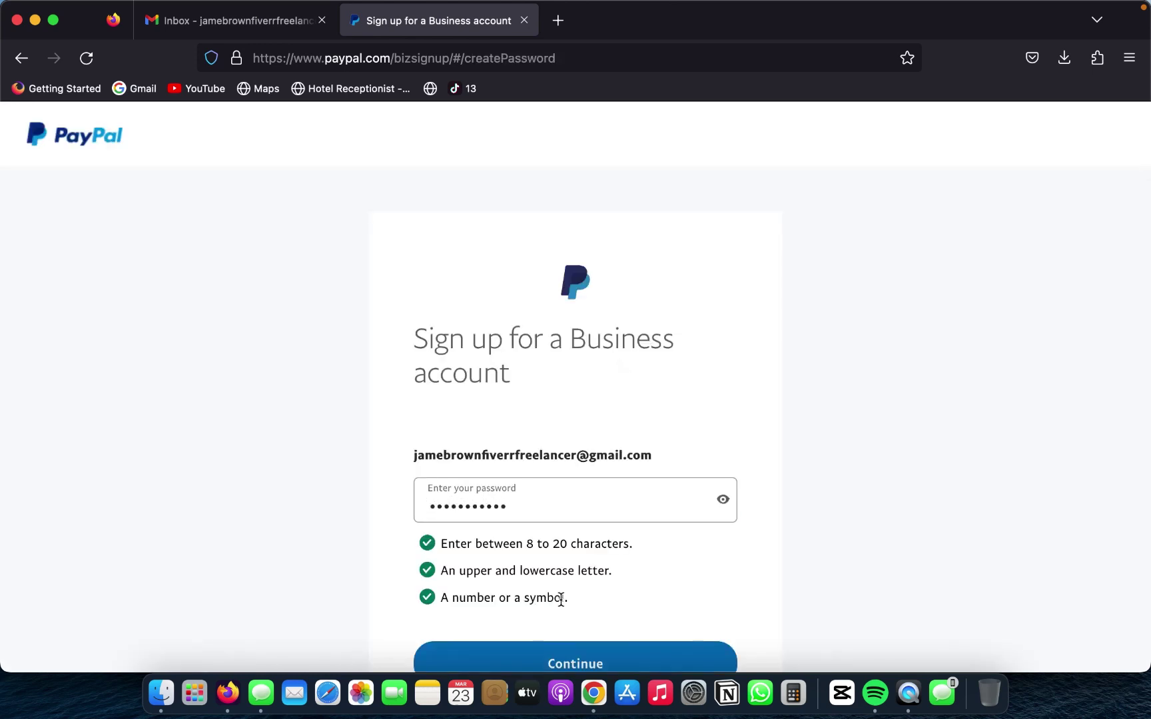
left_click(684, 498)
left_click(723, 499)
left_click(723, 499)
scroll(723, 500, "down", 5)
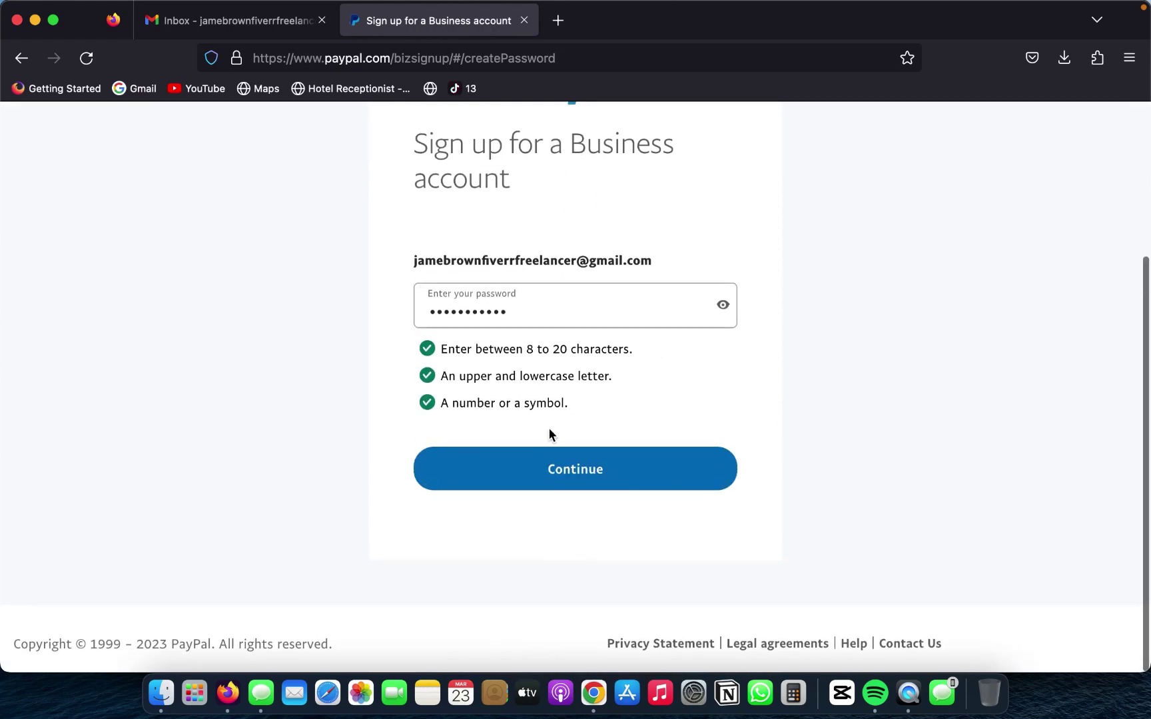
left_click(557, 461)
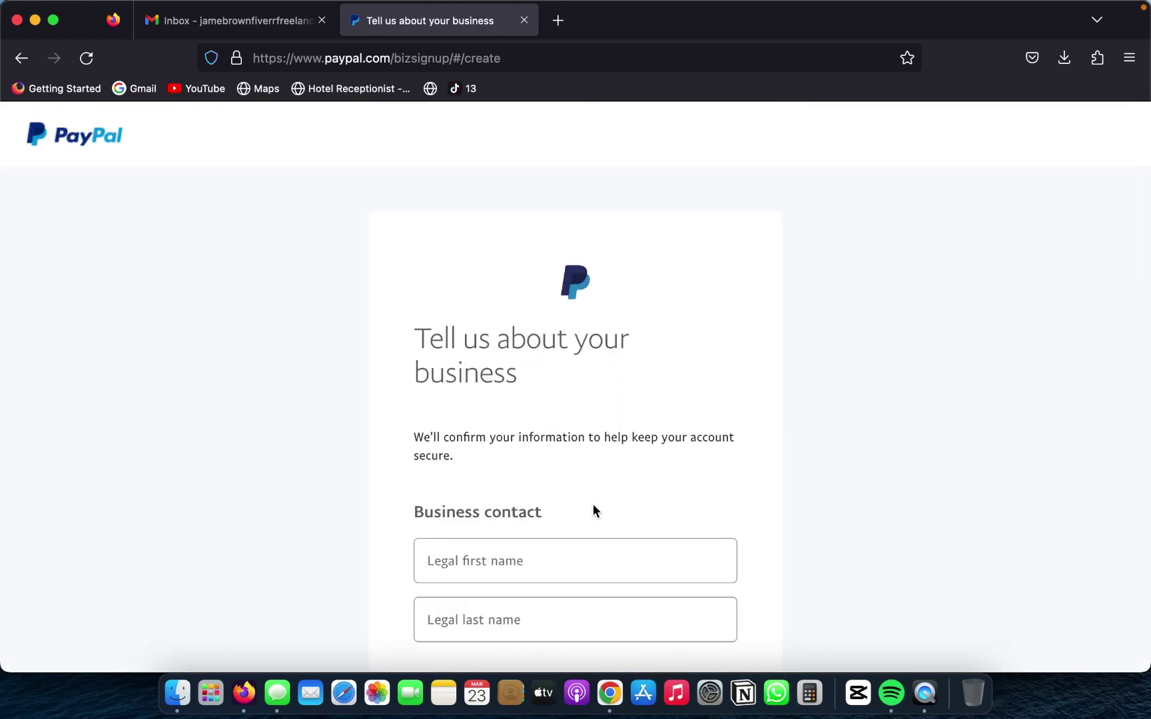
Fill in the legal first and last name and the business name 'bunkerer'.
scroll(592, 511, "down", 5)
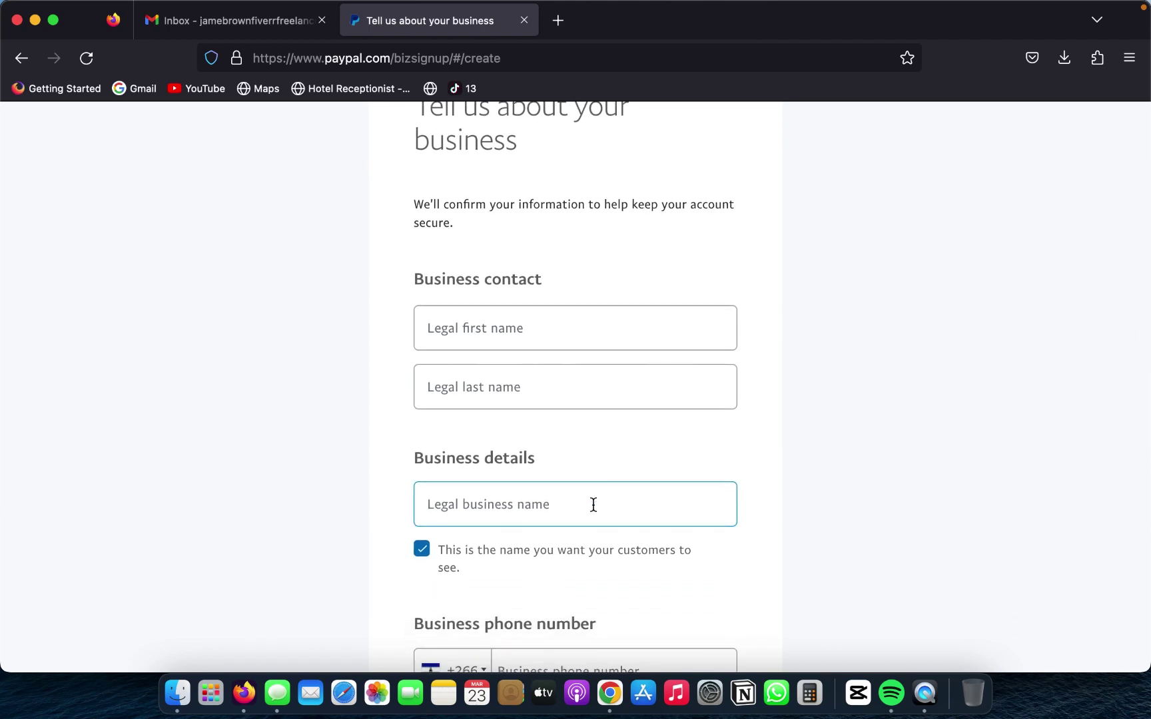
left_click(537, 334)
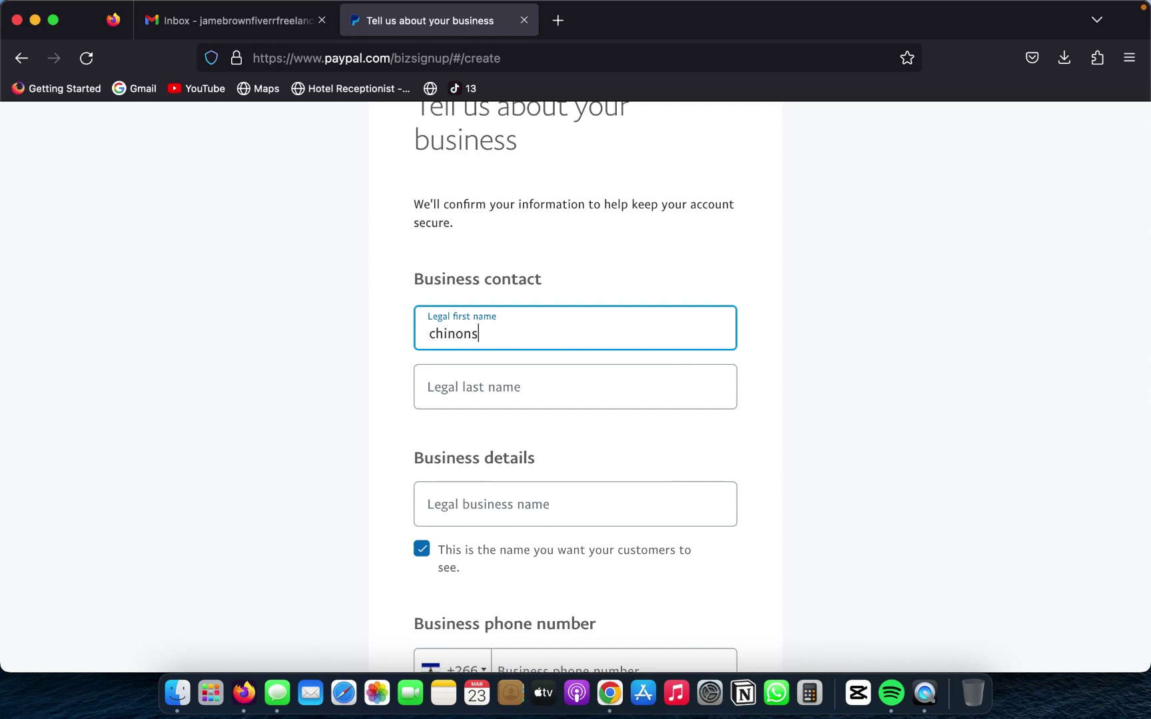
left_click(545, 399)
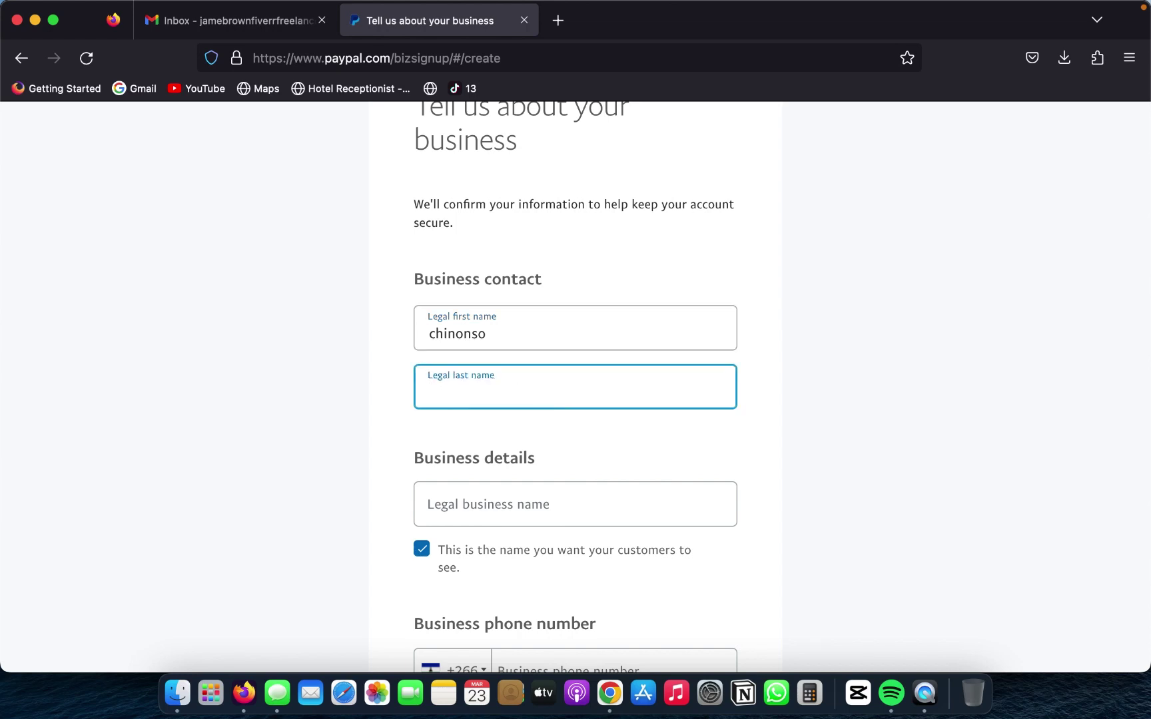
left_click(542, 504)
scroll(540, 508, "down", 1)
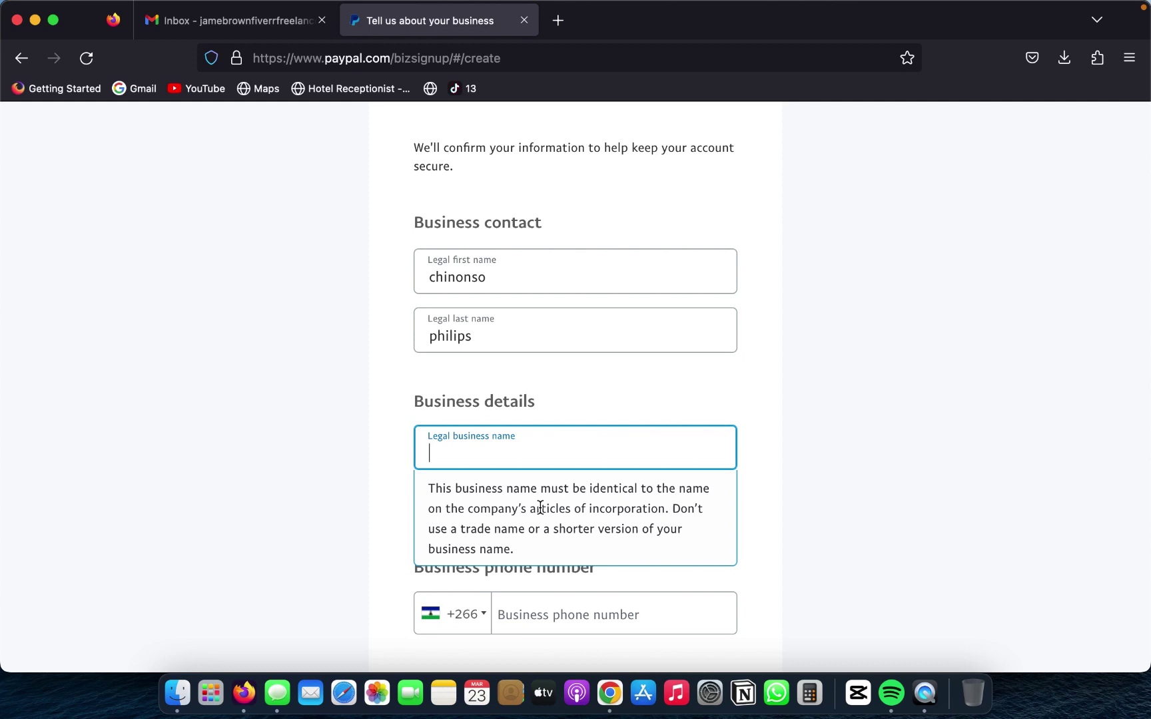
type("bunkere")
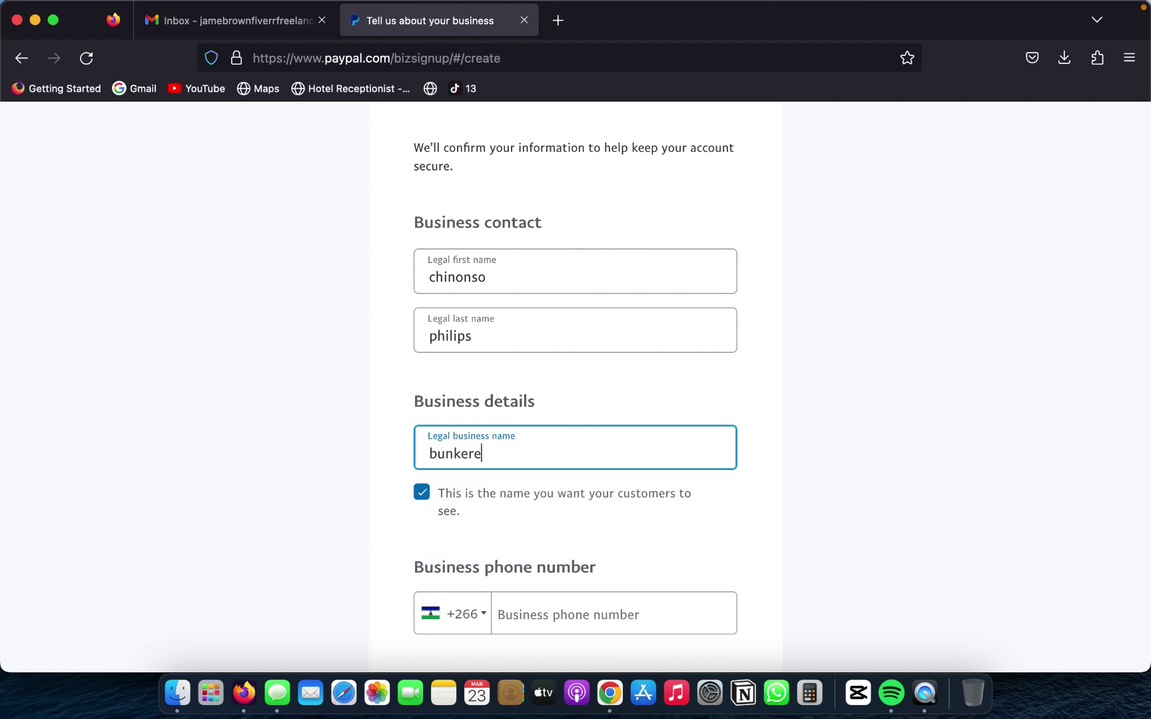
type("r")
Enter the business phone number with Nigeria's +234 code, then move to Address line 1.
scroll(543, 525, "down", 3)
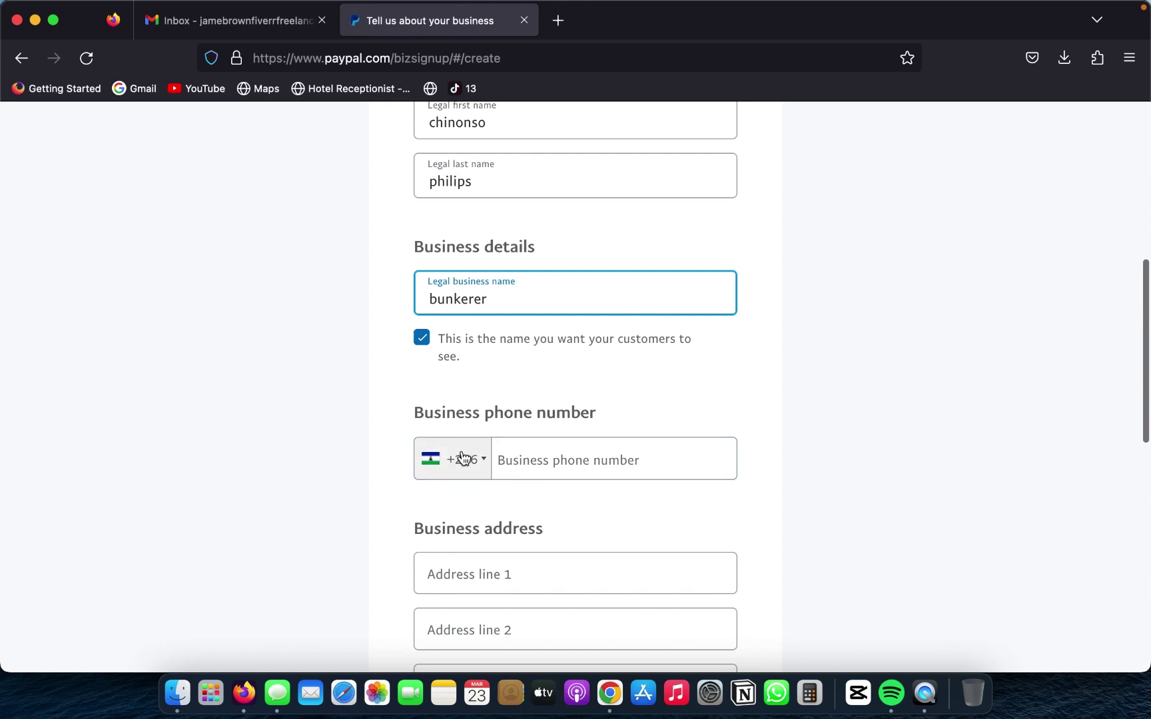
left_click(462, 460)
scroll(478, 542, "up", 20)
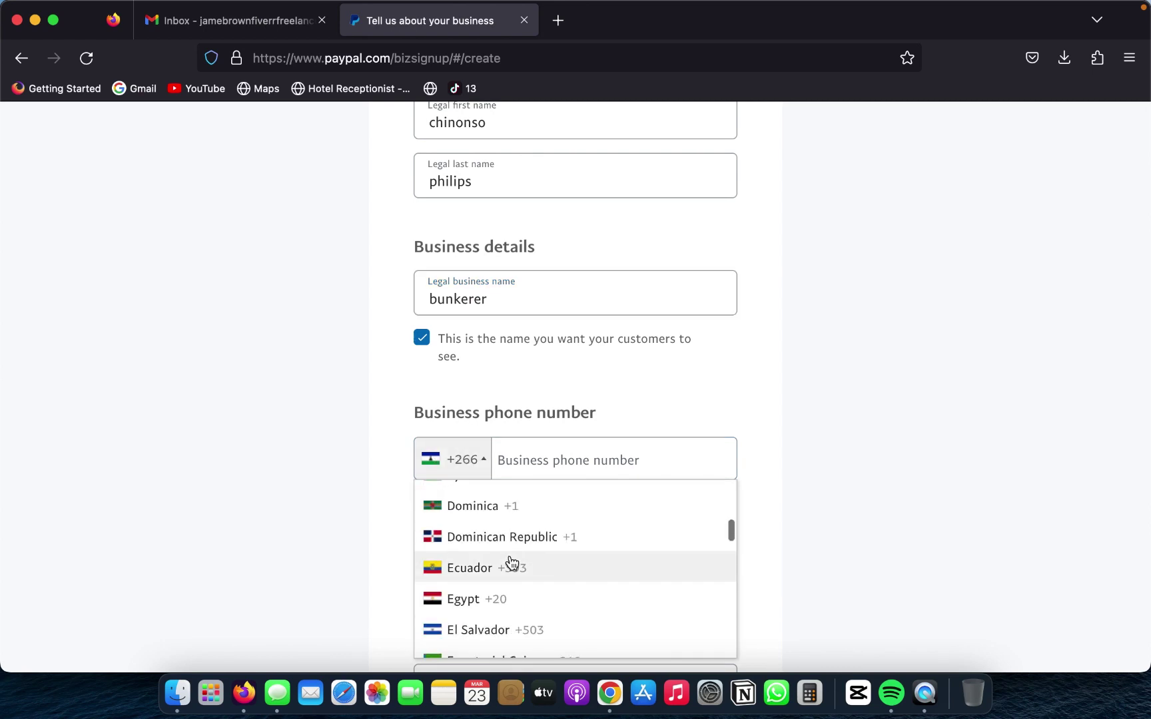
key("n")
scroll(462, 577, "down", 5)
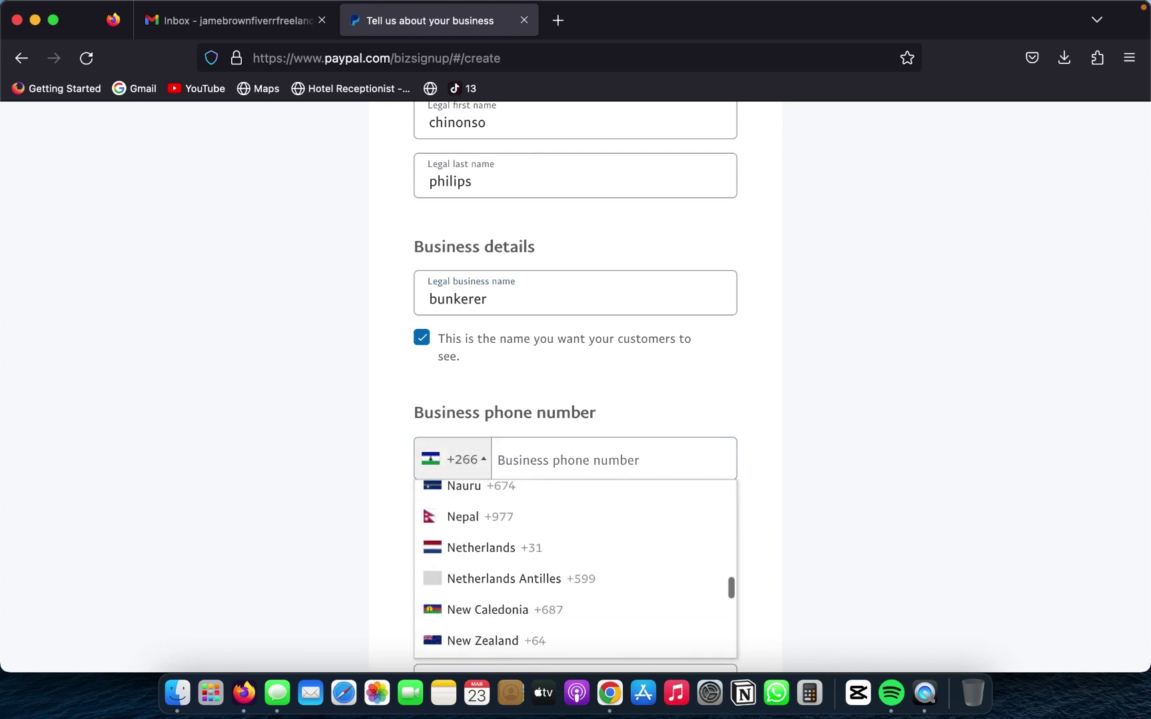
left_click(462, 573)
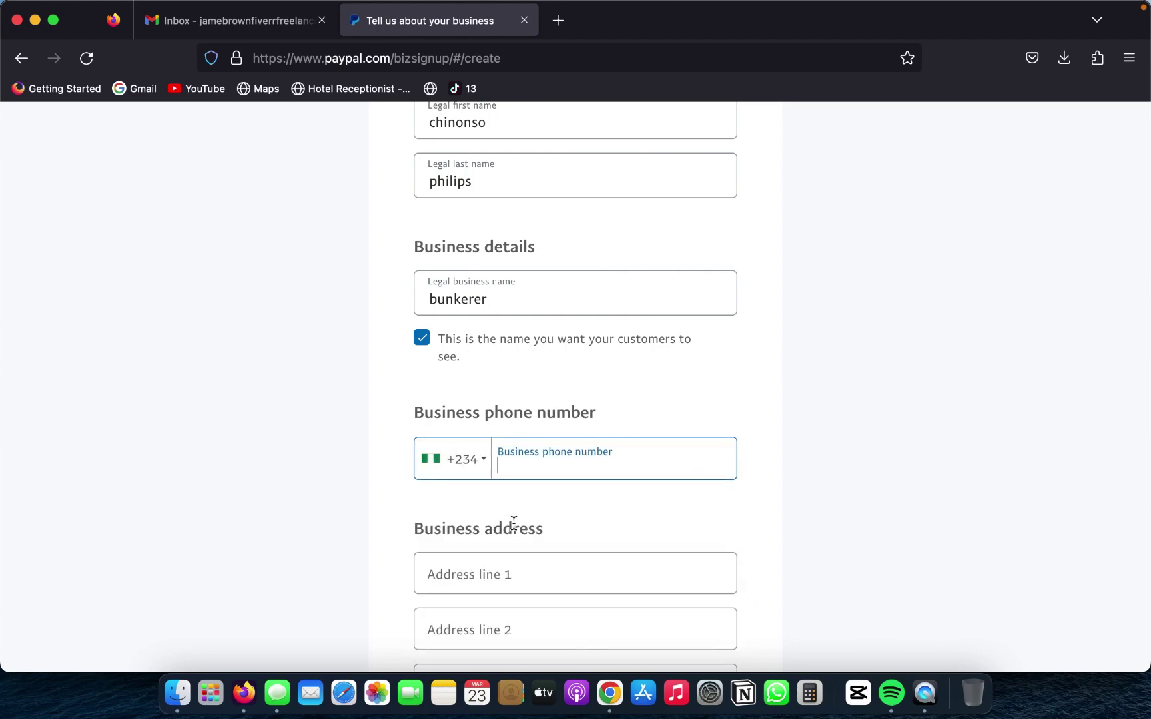
scroll(504, 365, "down", 5)
left_click(529, 214)
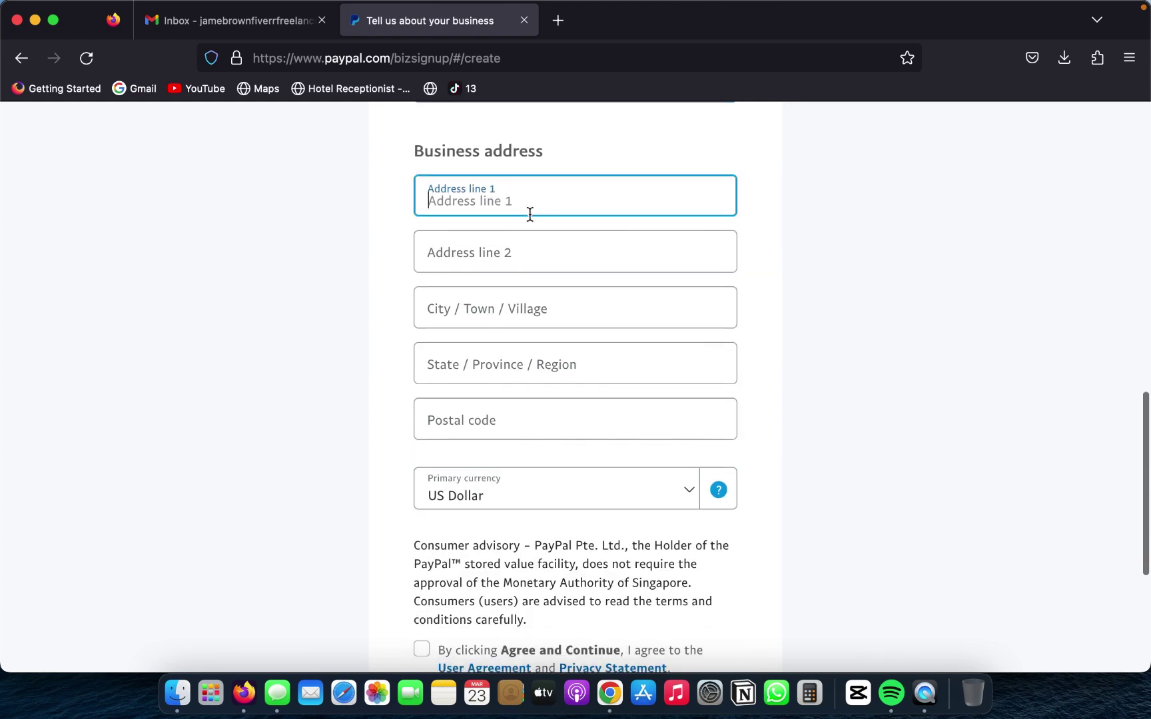
Google 'lesotho address' in a new tab and open BestRandoms' Random Address In Lesotho page.
left_click(558, 20)
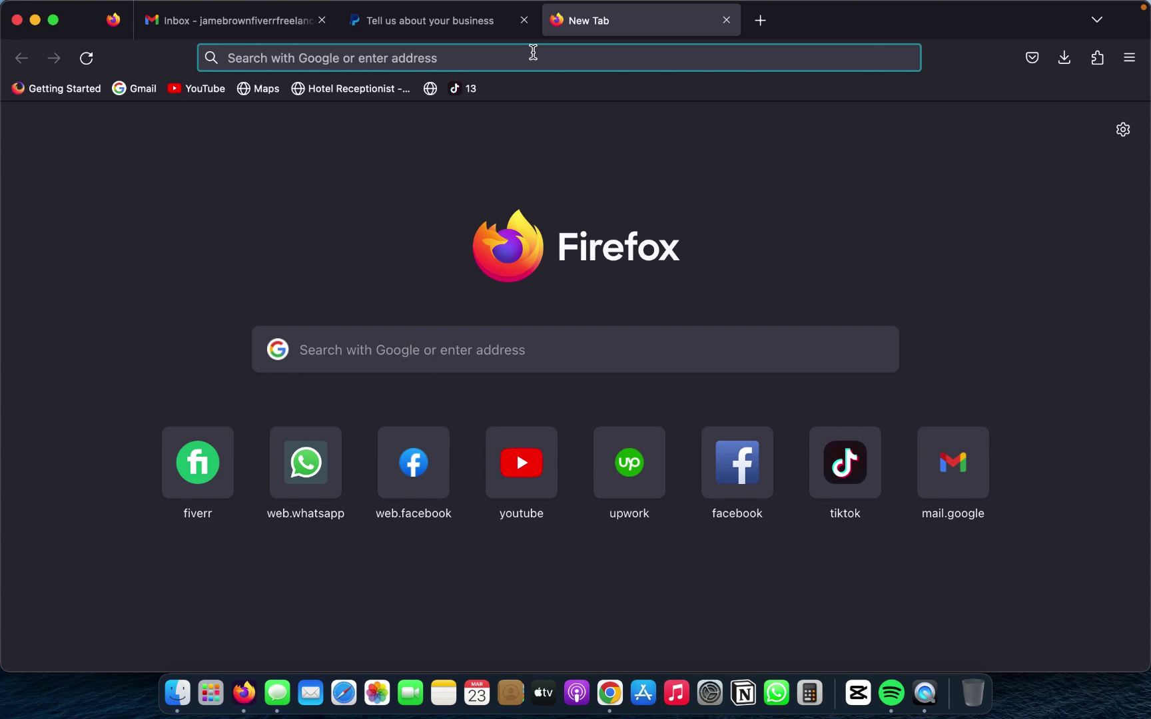
type("lestho")
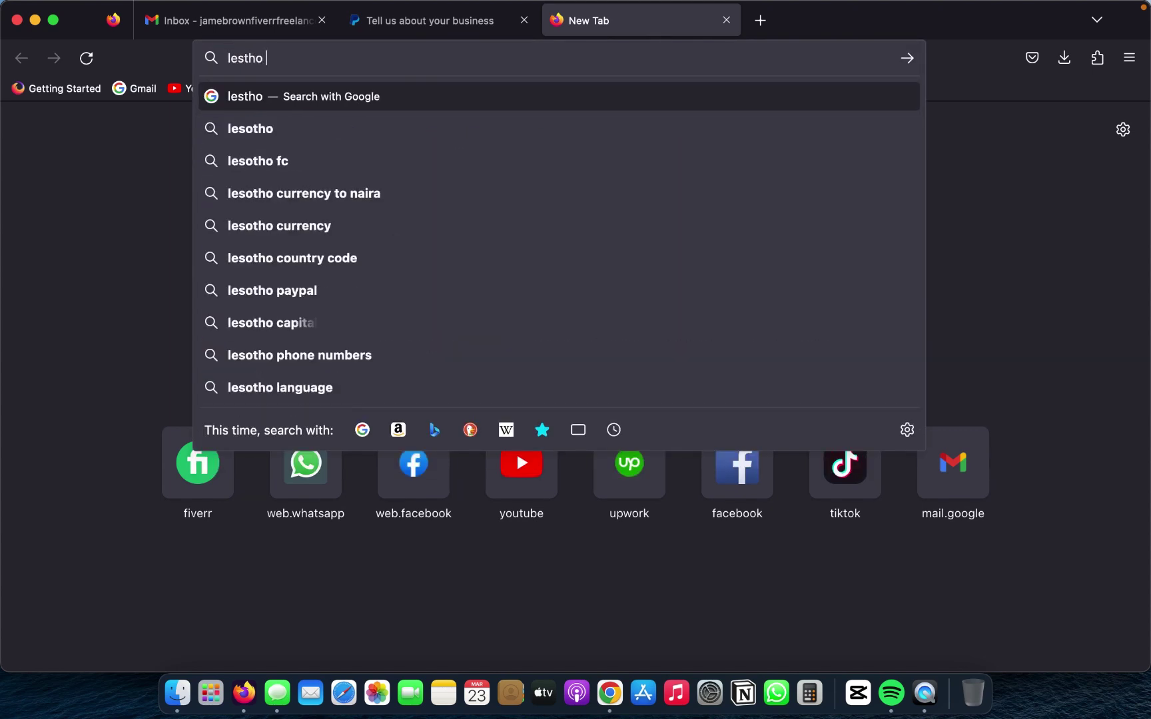
type(" ad")
key("BackSpace")
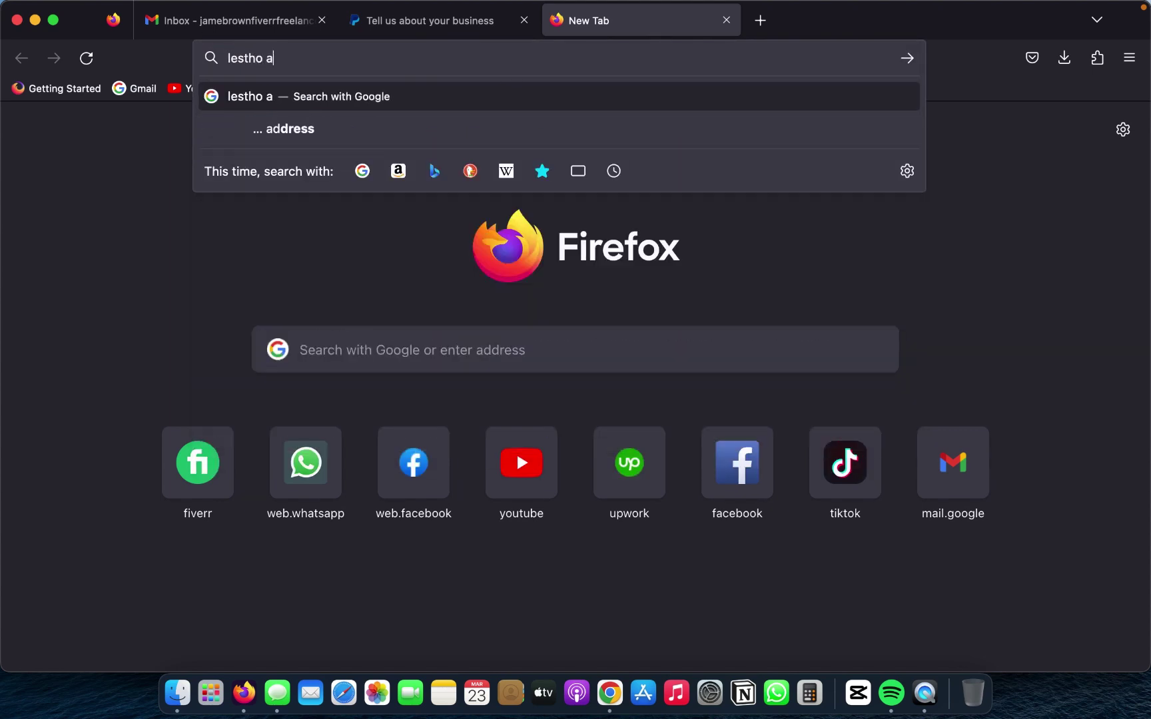
left_click(464, 135)
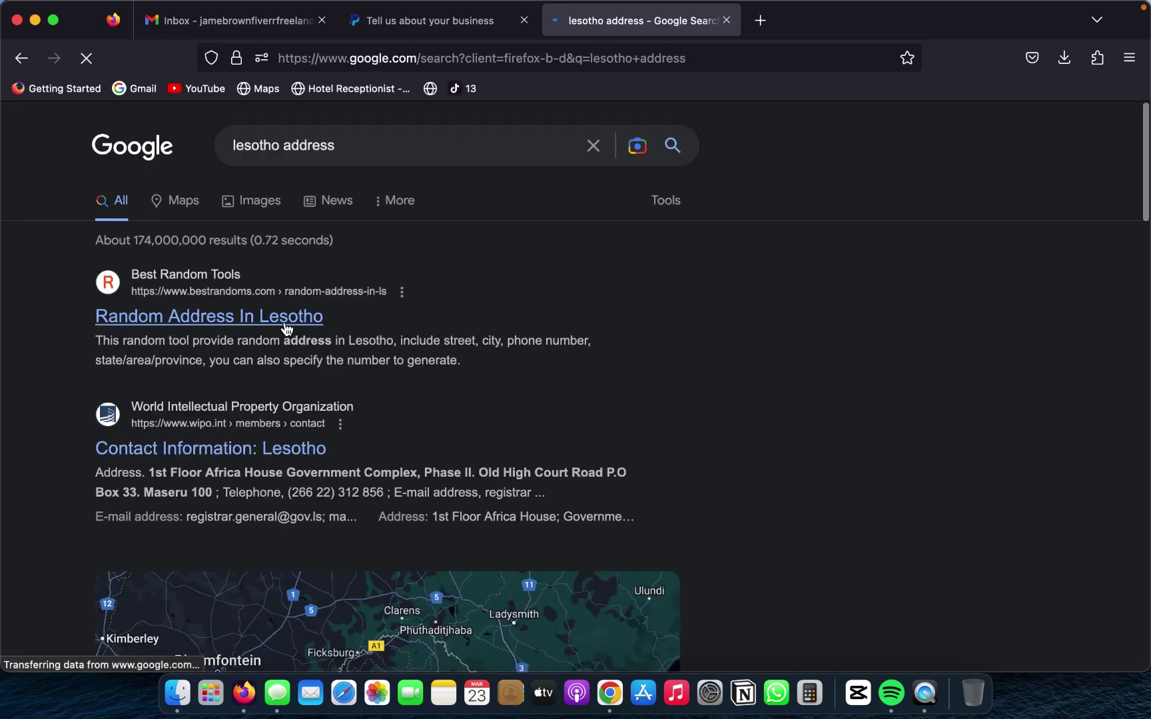
left_click(286, 319)
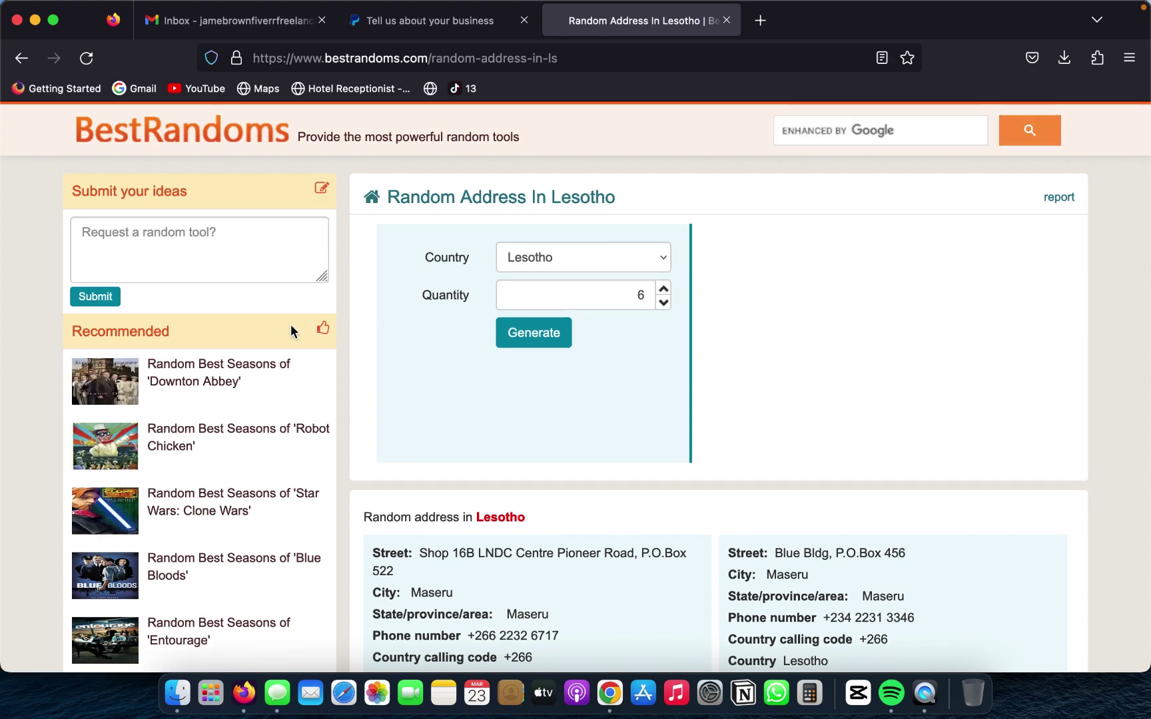
Copy a generated street address from BestRandoms into PayPal's Address line 1.
scroll(484, 552, "down", 5)
left_click(402, 392)
left_click_drag(402, 391, 418, 359)
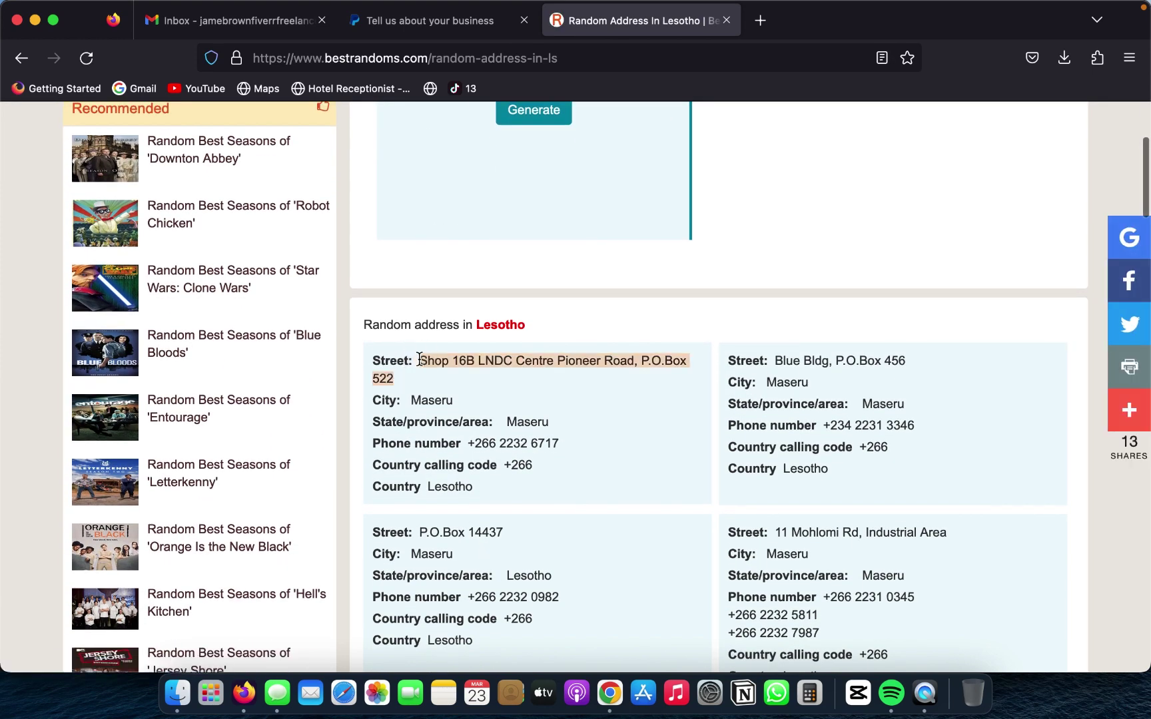
right_click(459, 360)
left_click(477, 372)
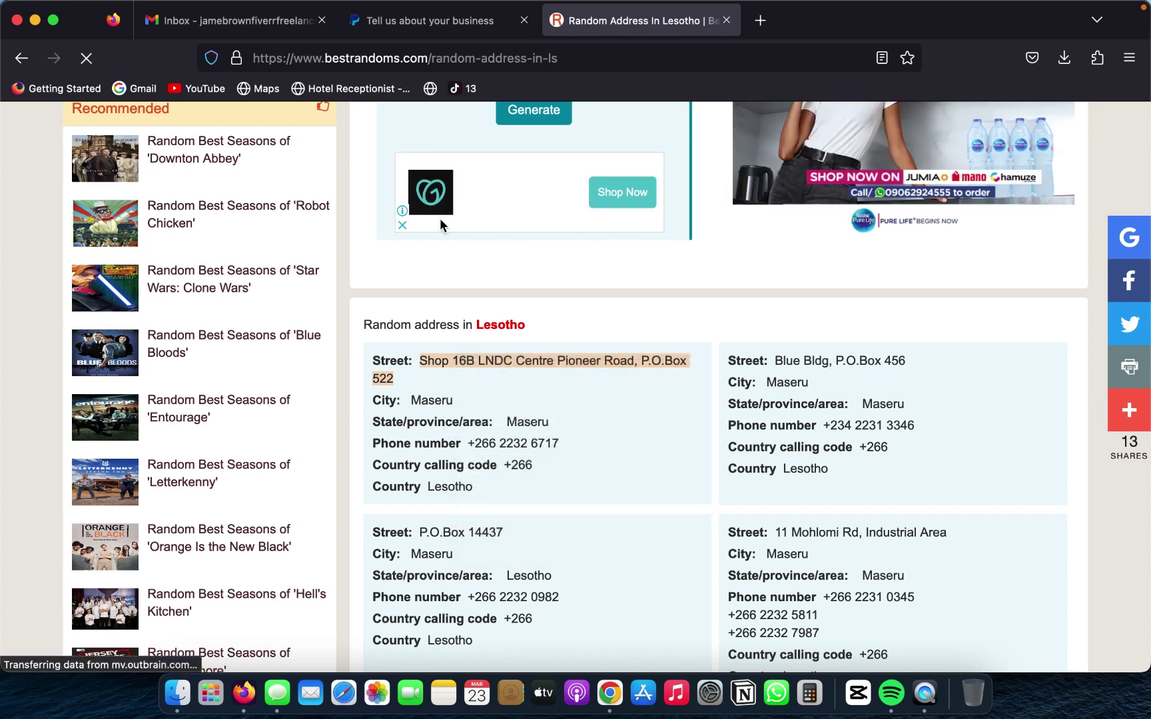
left_click(412, 21)
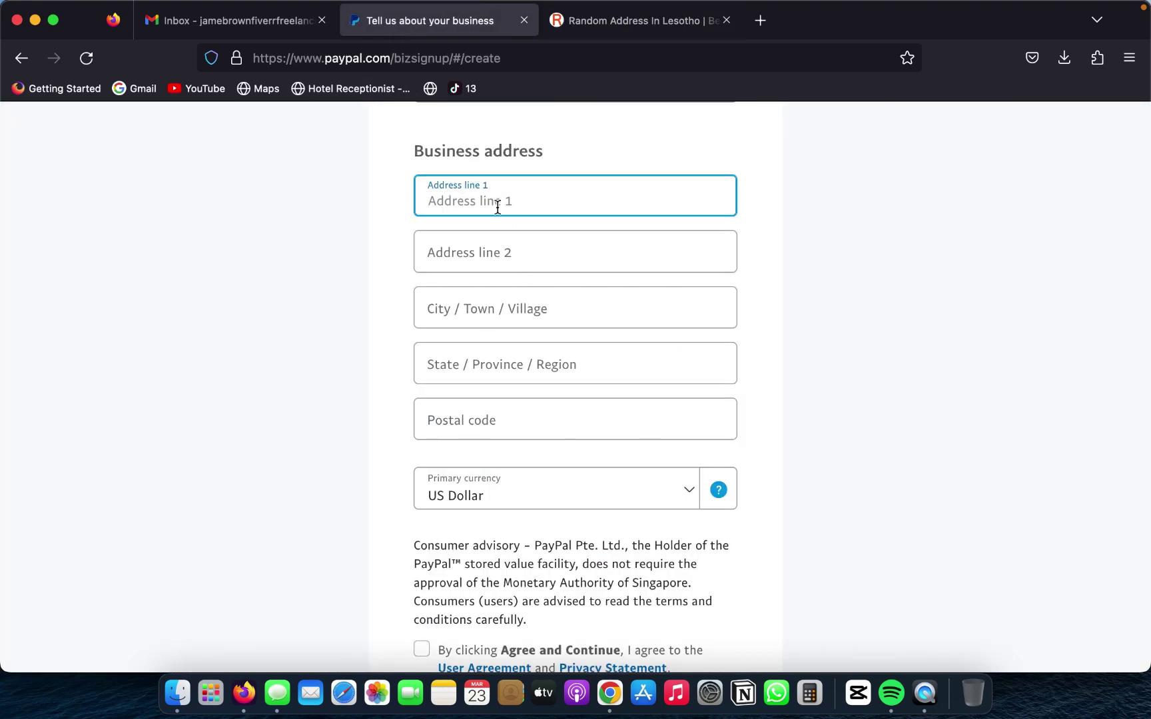
key("super+v")
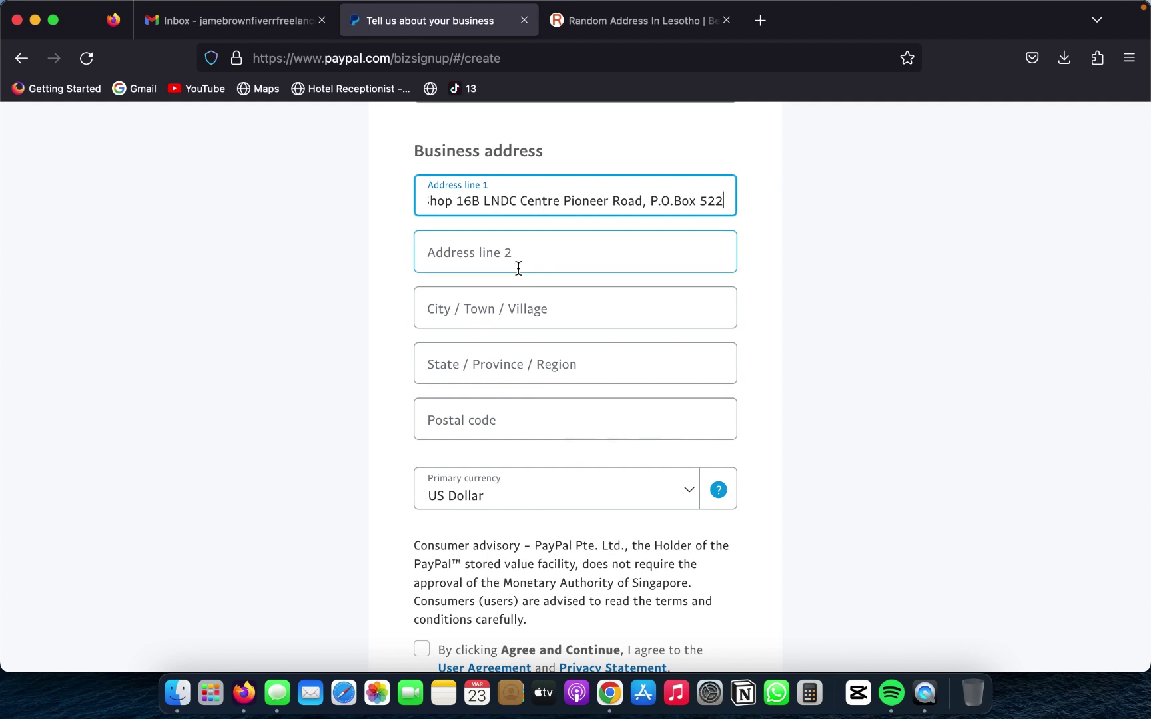
left_click(517, 263)
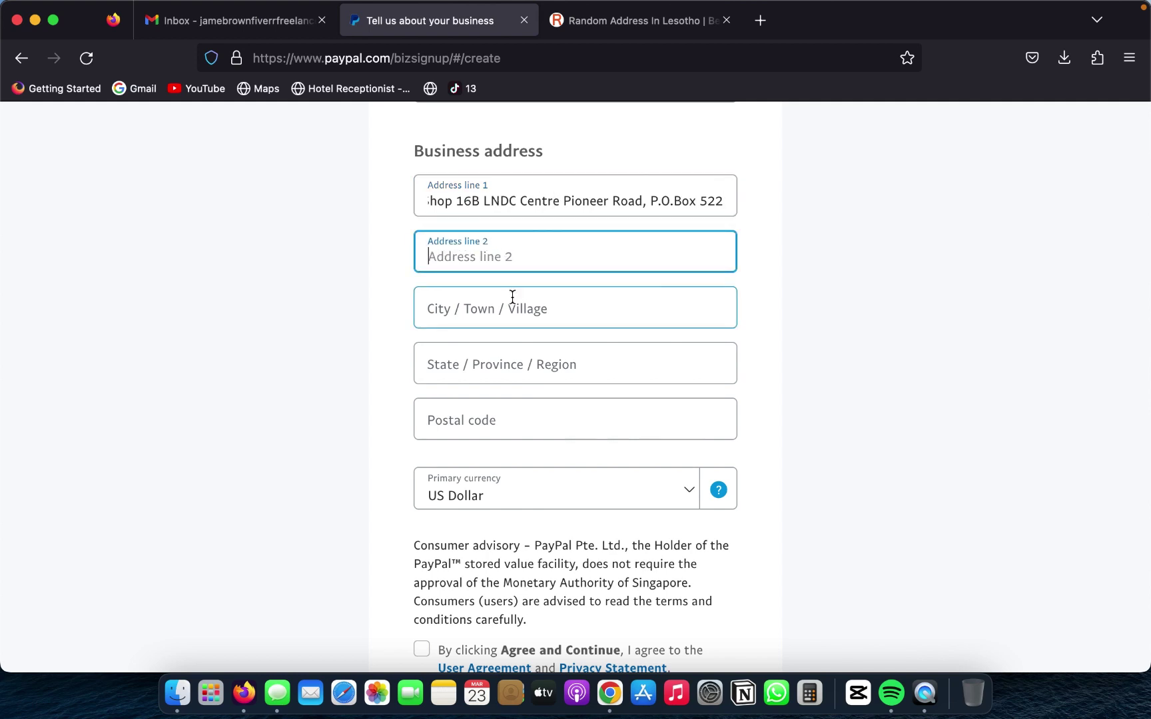
Copy Maseru into both the City / Town / Village and State / Province / Region fields.
left_click(571, 28)
double_click(432, 401)
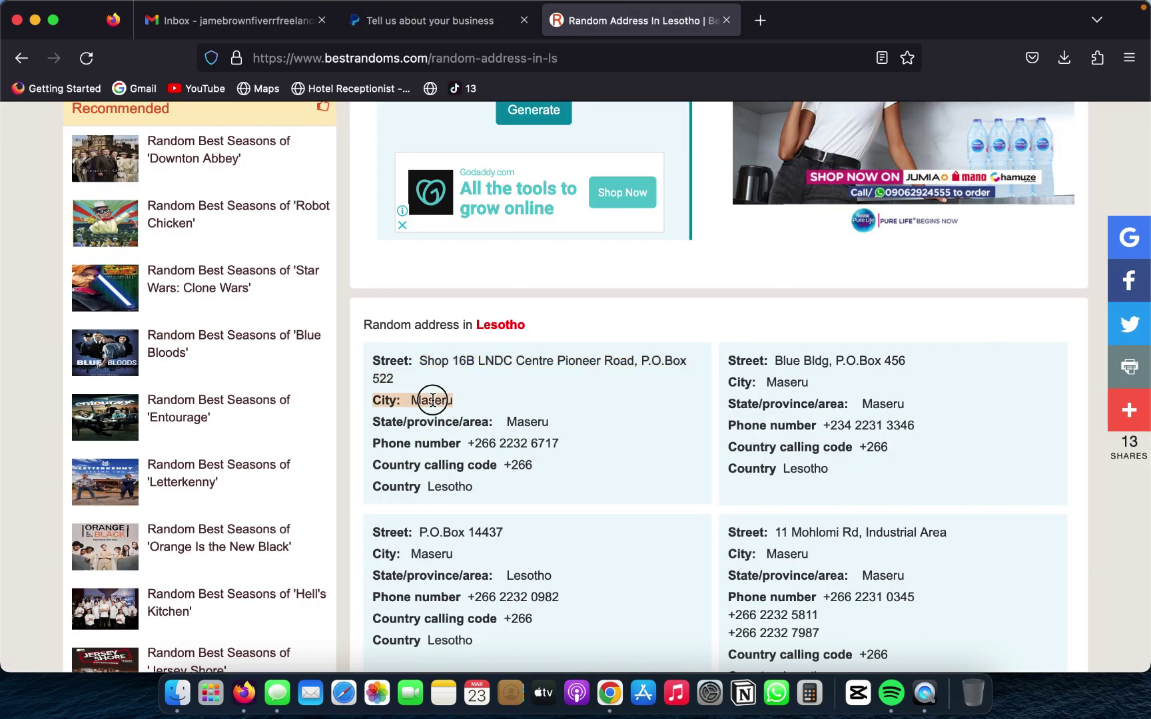
right_click(434, 400)
left_click(453, 416)
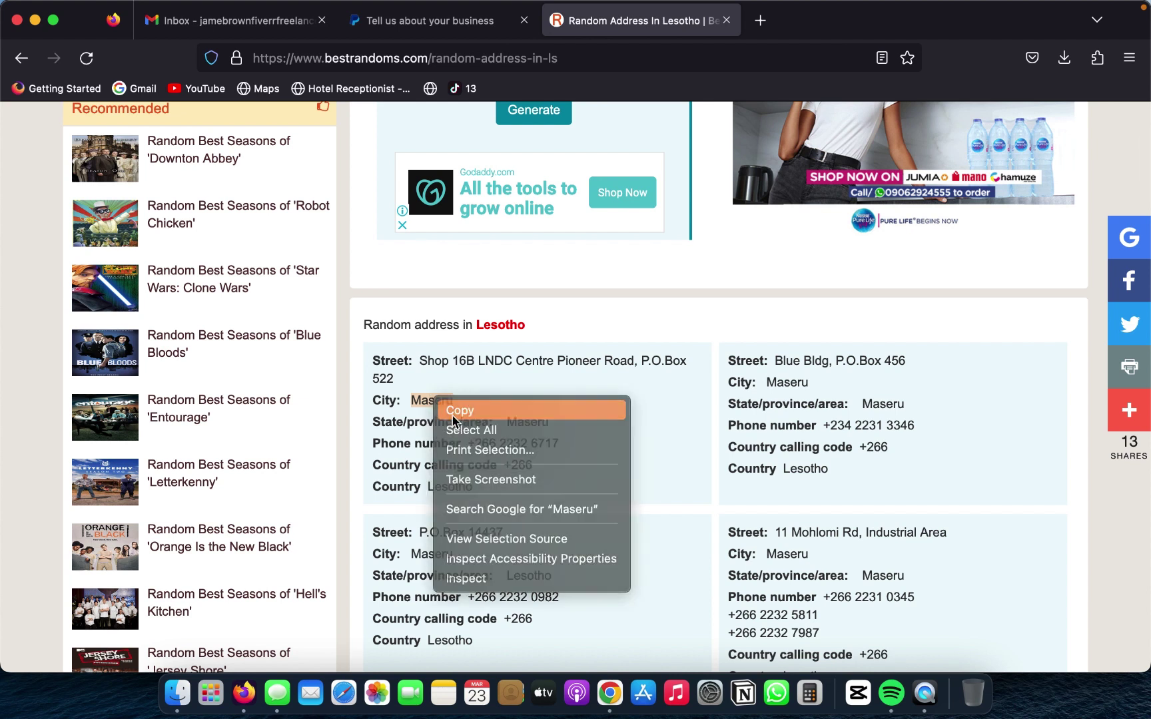
left_click(412, 27)
left_click(496, 300)
key("super+v")
left_click(517, 373)
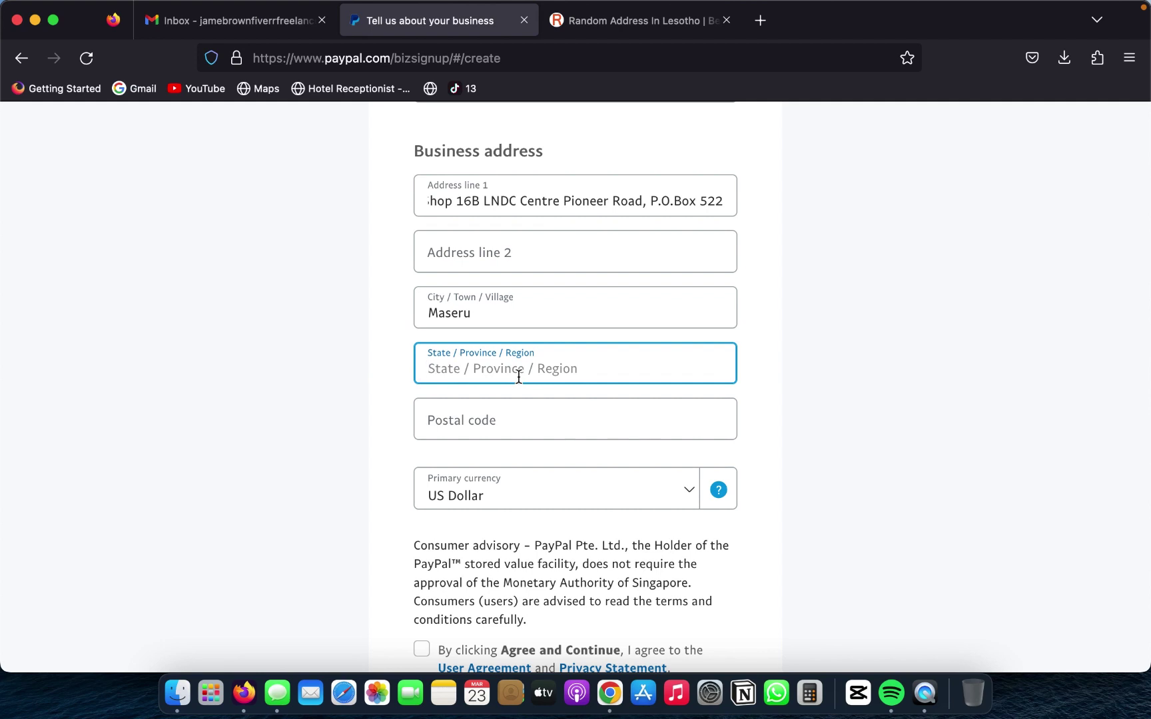
key("super+v")
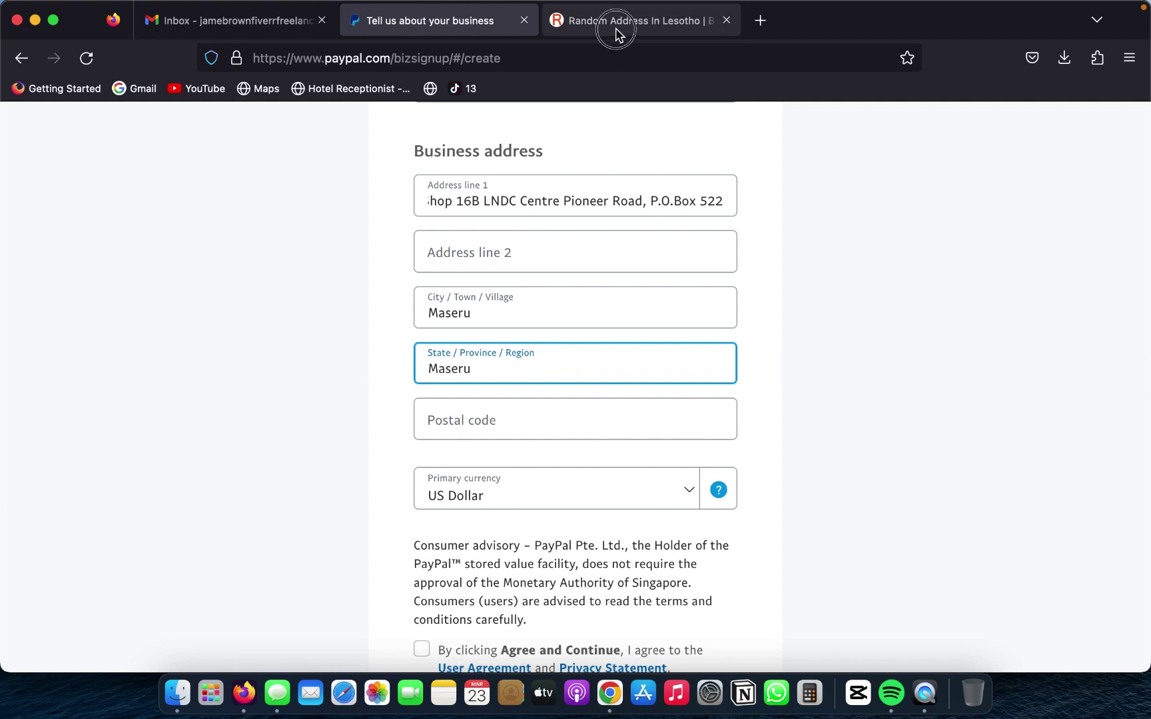
Copy box number 14437 from the address page into the Postal code field.
left_click(618, 26)
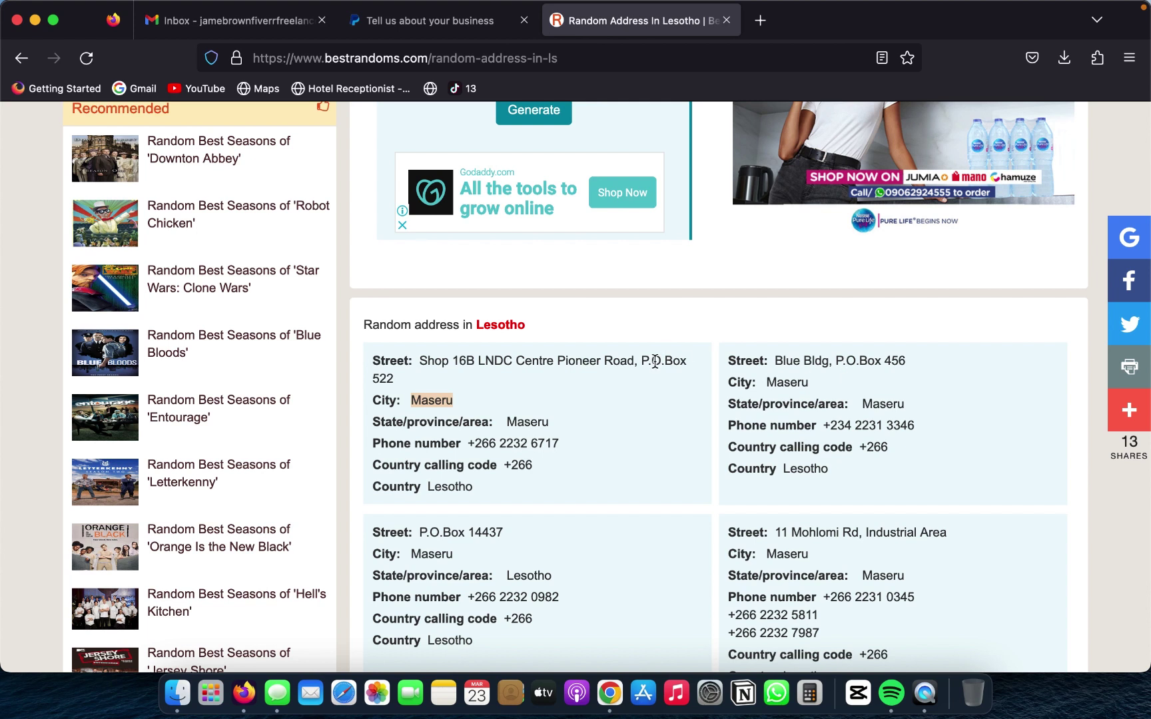
left_click(377, 398)
double_click(378, 377)
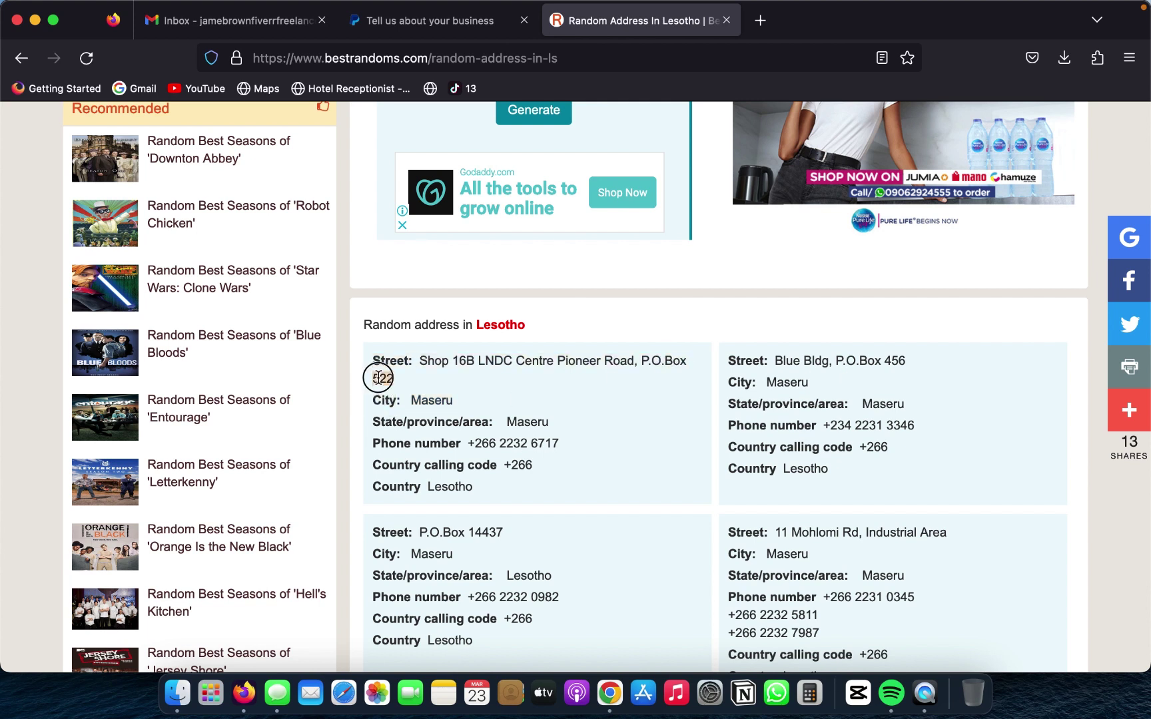
right_click(377, 378)
left_click(422, 390)
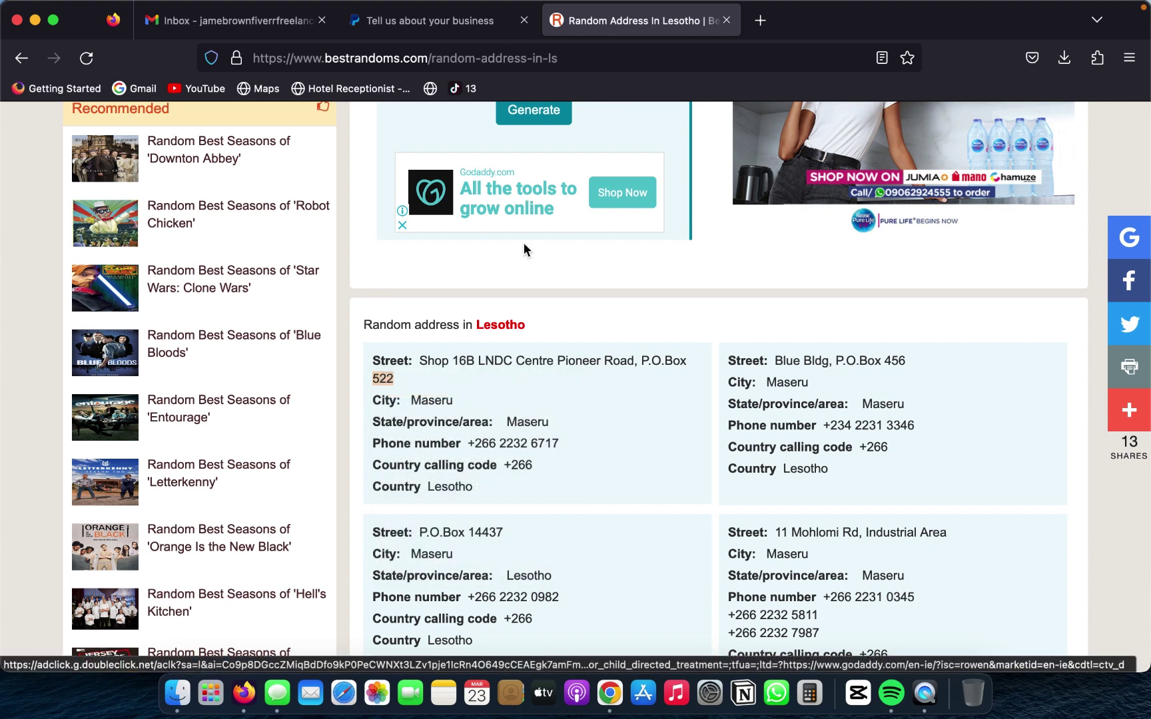
scroll(511, 439, "down", 2)
double_click(479, 472)
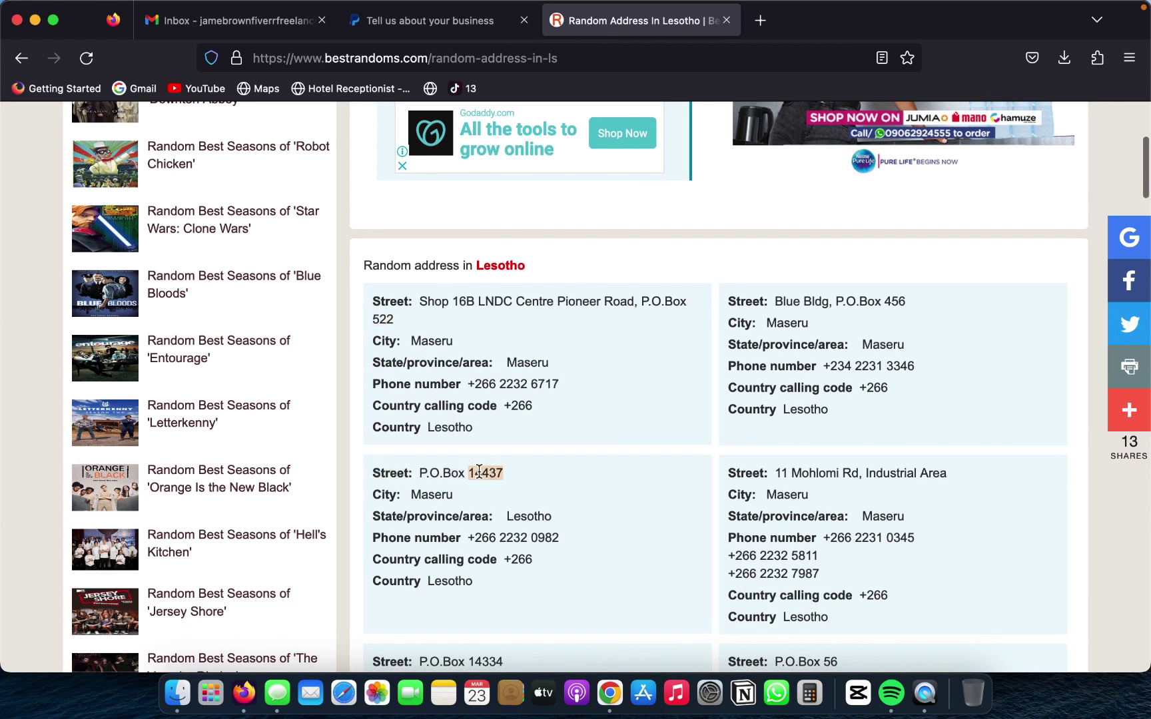
right_click(481, 471)
left_click(499, 491)
left_click(407, 21)
left_click(514, 431)
key("super+v")
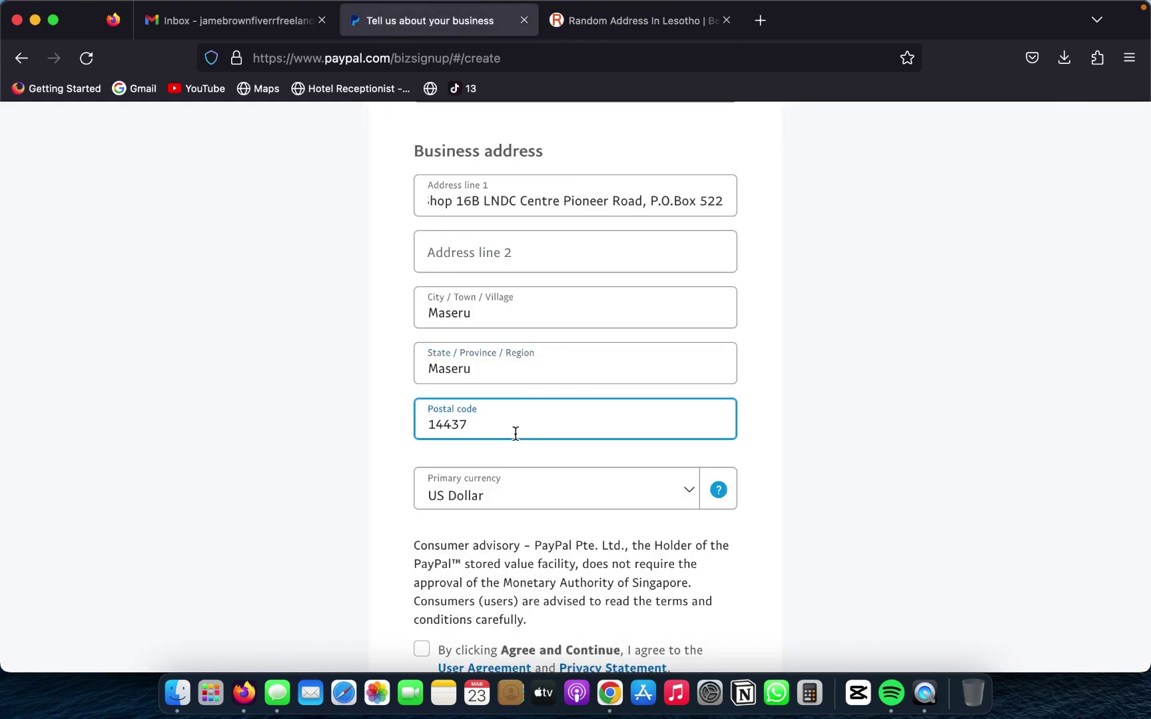
Accept the User Agreement and Privacy Statement and submit the business address.
scroll(513, 431, "down", 5)
left_click(429, 445)
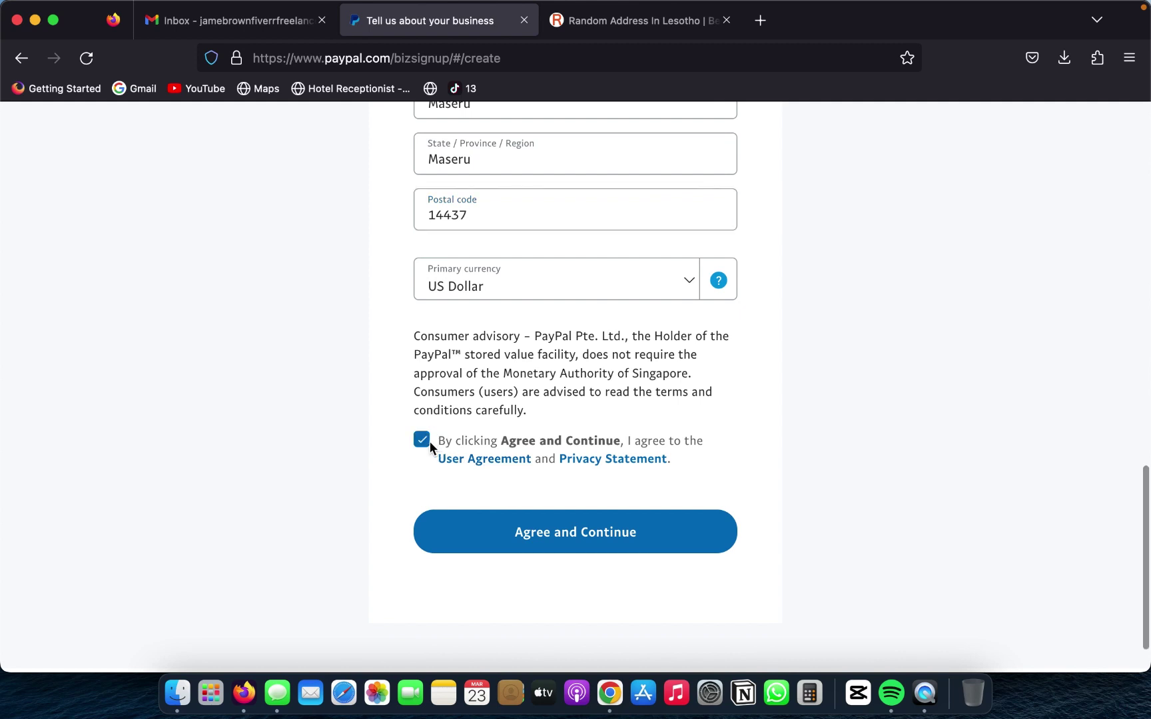
left_click(503, 535)
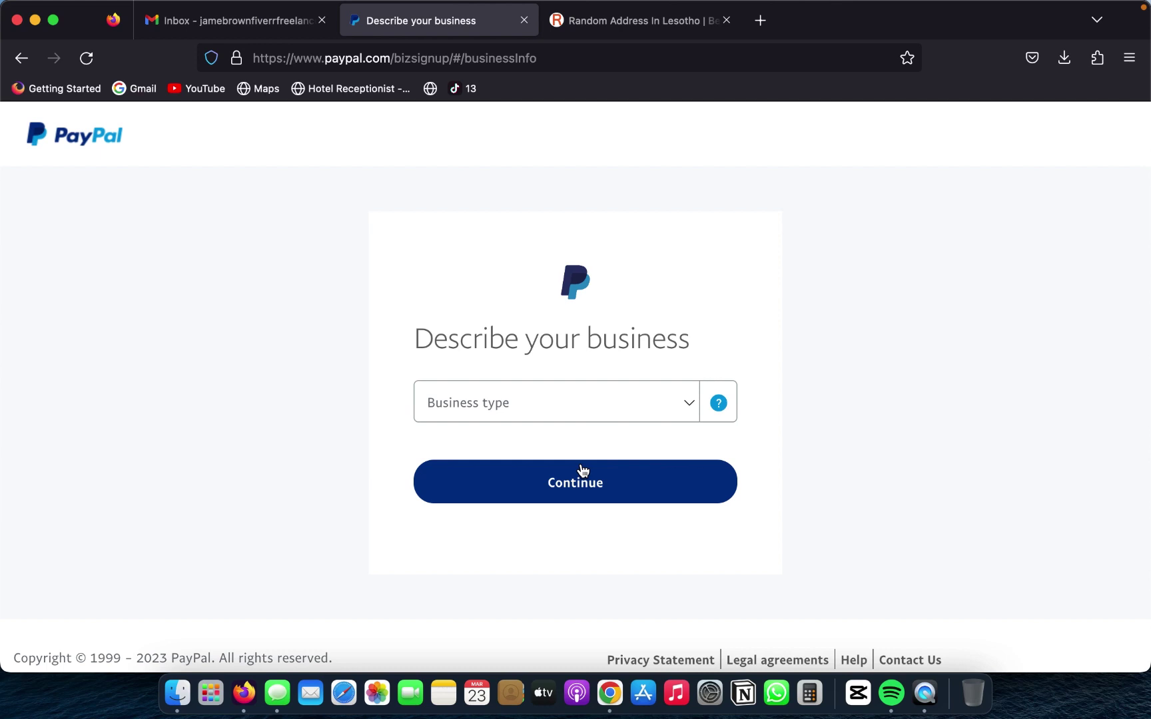
Set the business type to Individual/Sole Proprietorship.
left_click(576, 406)
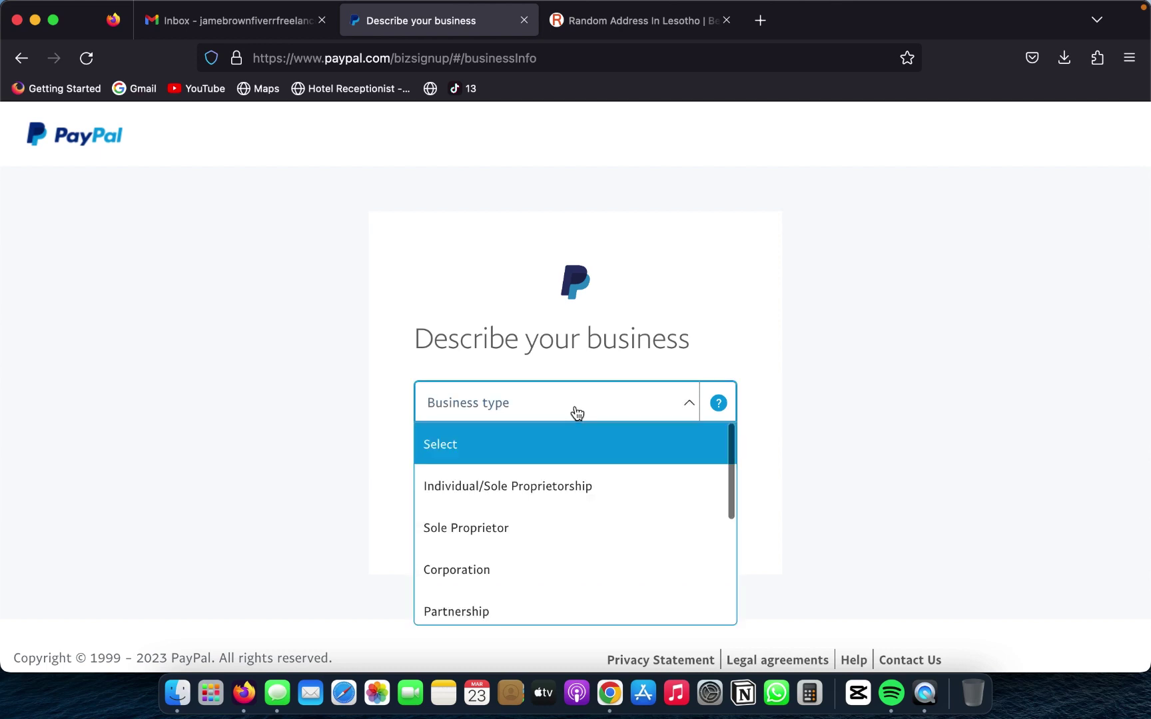
scroll(555, 565, "down", 3)
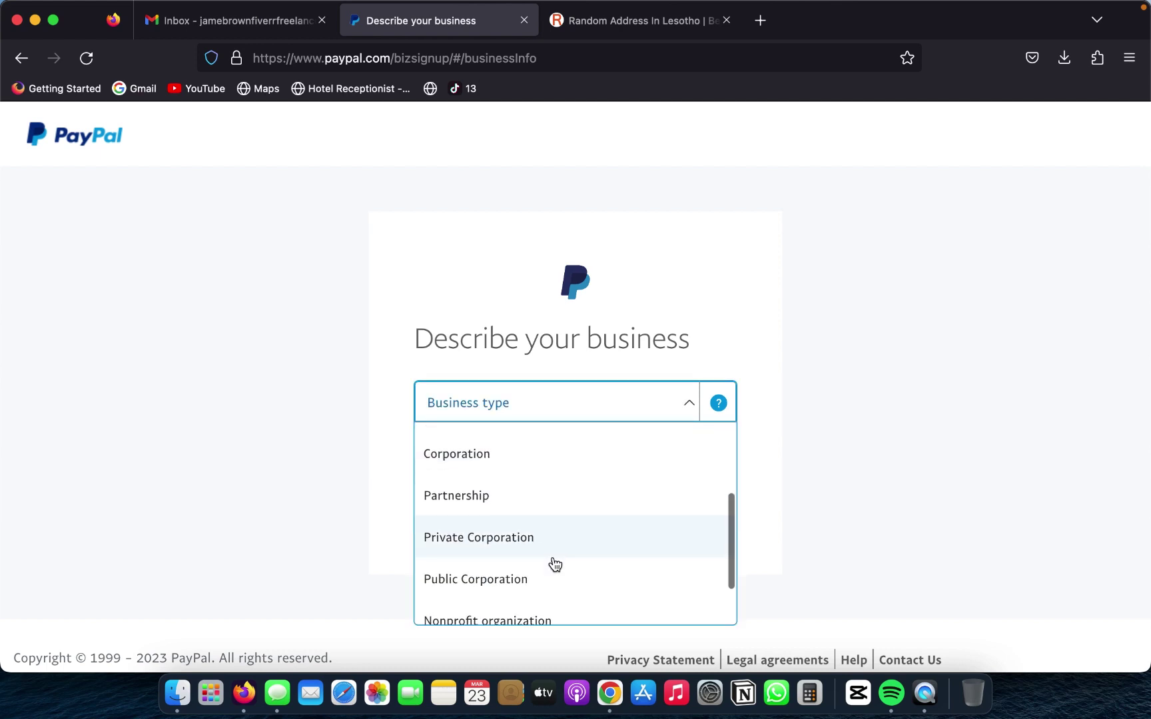
scroll(554, 565, "up", 5)
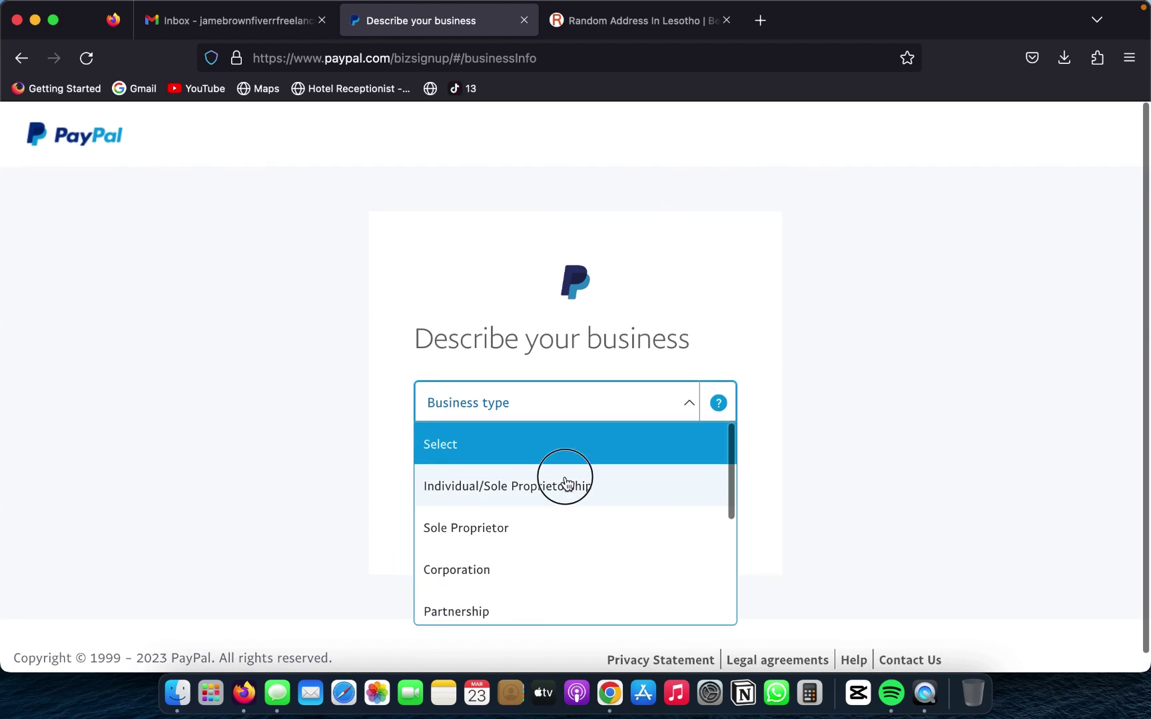
left_click(566, 488)
Search keywords for 'video', pick Business Services, and submit the description.
left_click(582, 462)
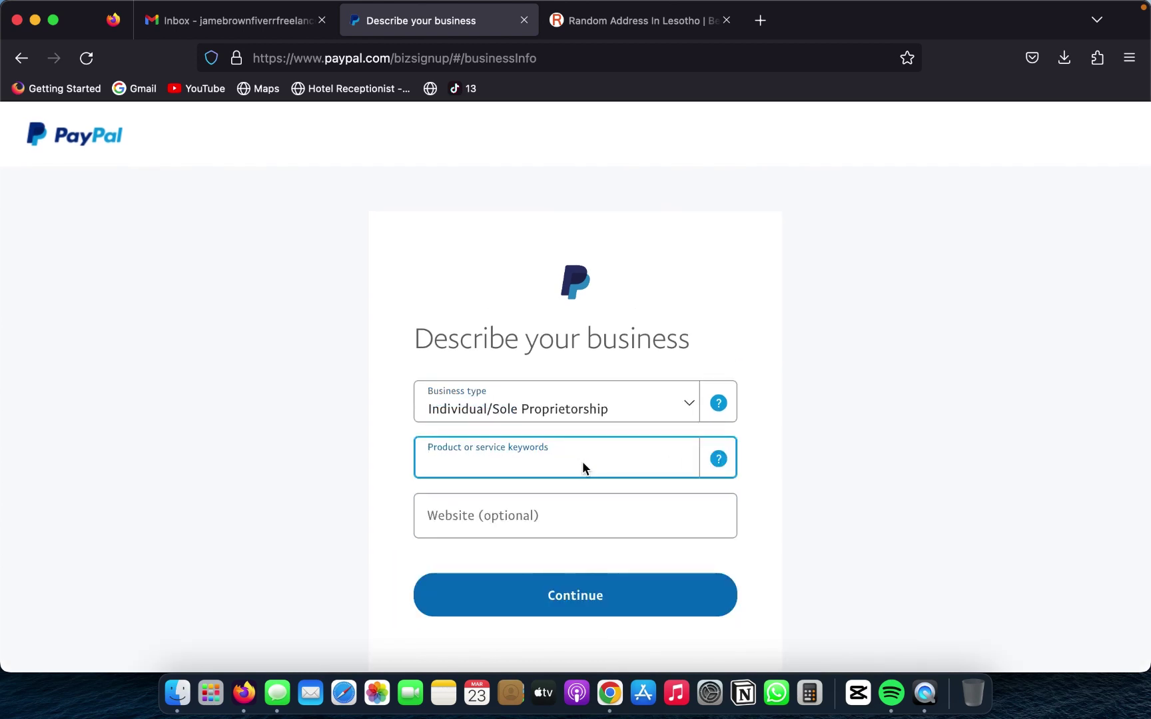
type("video")
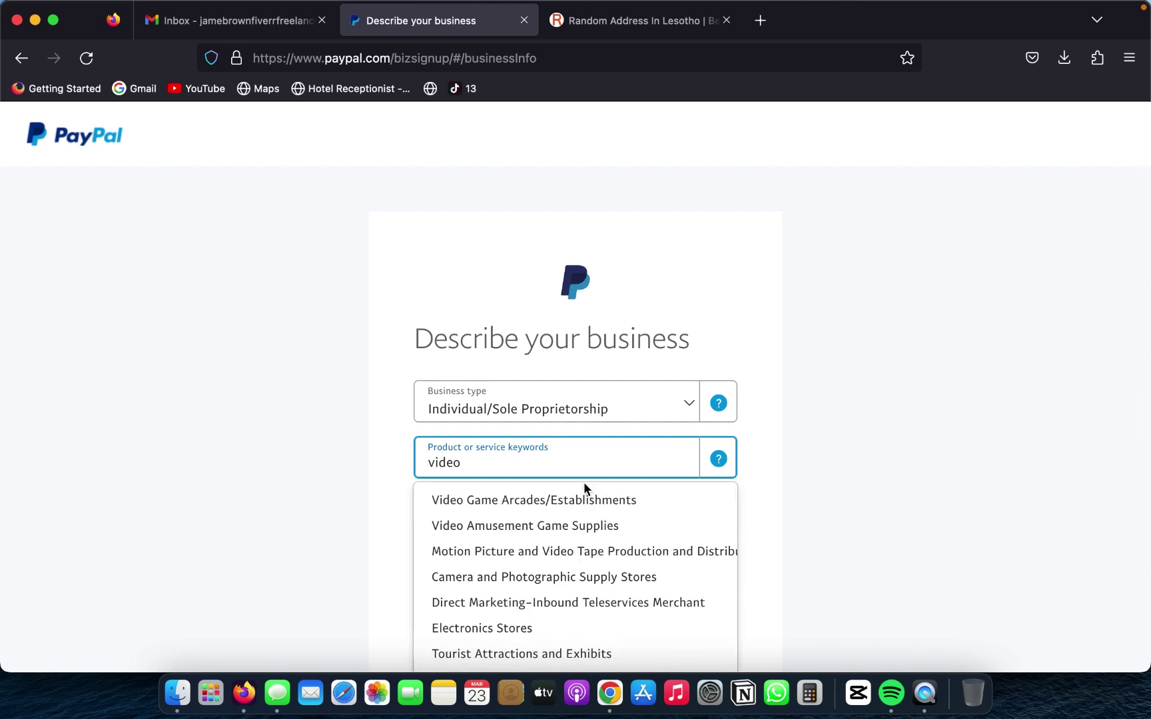
scroll(580, 630, "down", 5)
type("o")
scroll(580, 630, "down", 5)
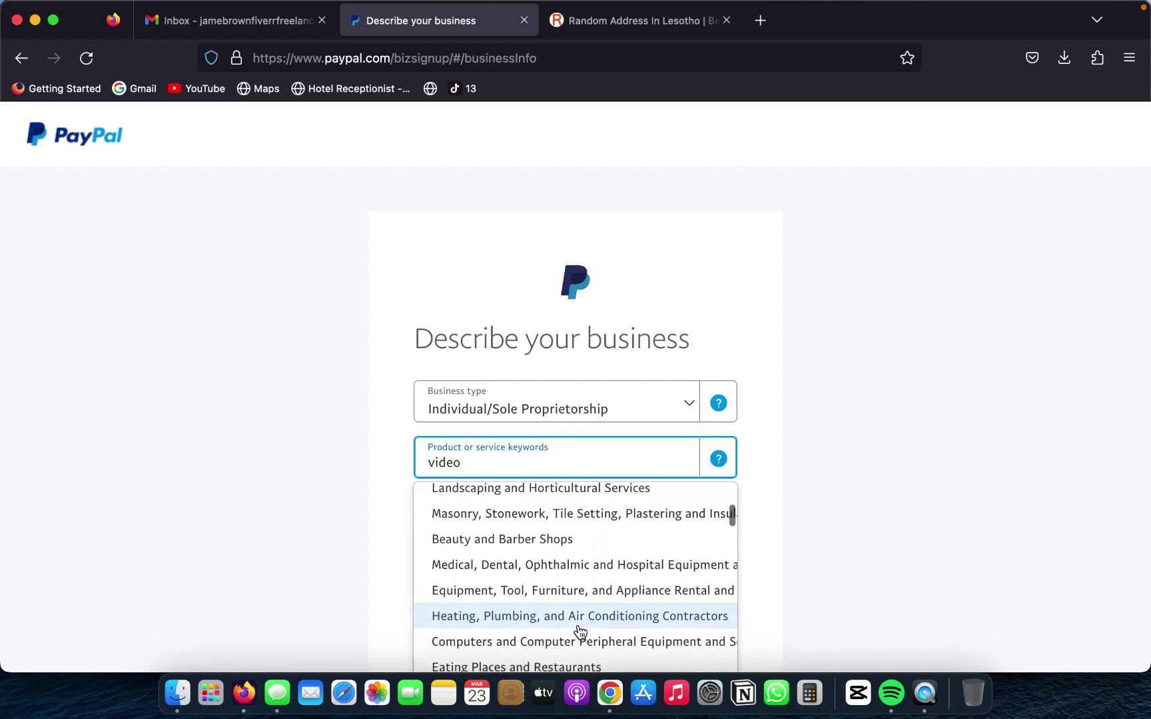
type("ed")
left_click(574, 498)
left_click(599, 595)
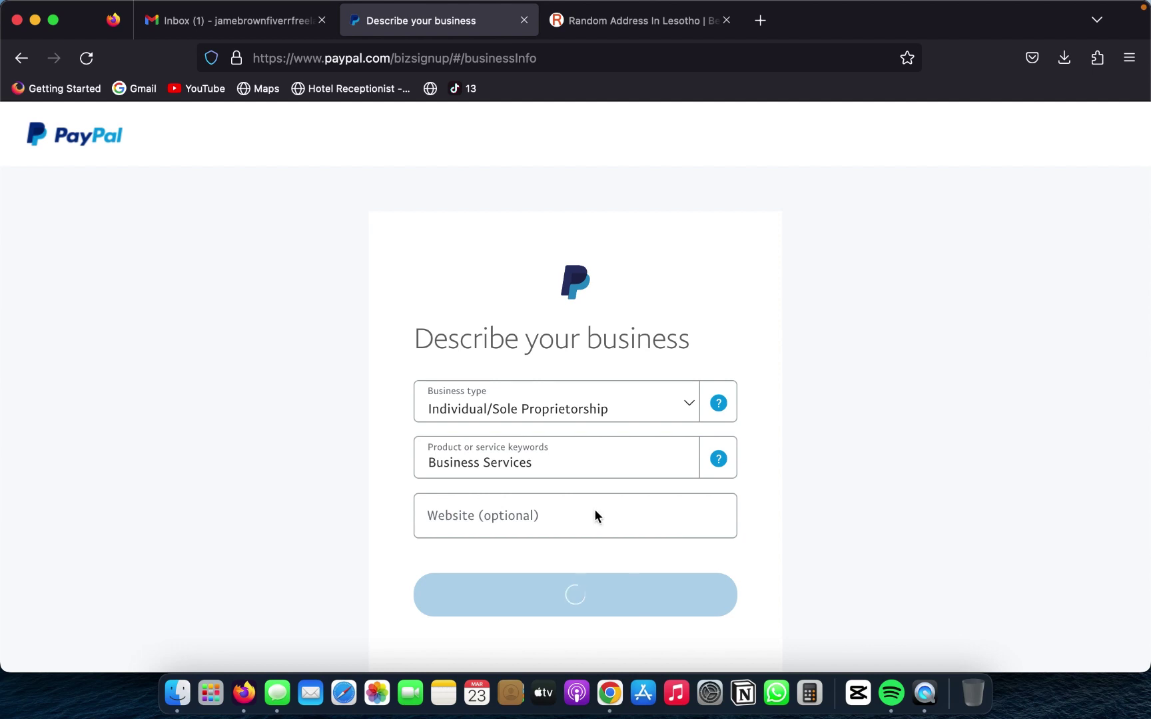
Read PayPal's 'We need additional information about your business' email in Gmail, then return to signup.
left_click(255, 26)
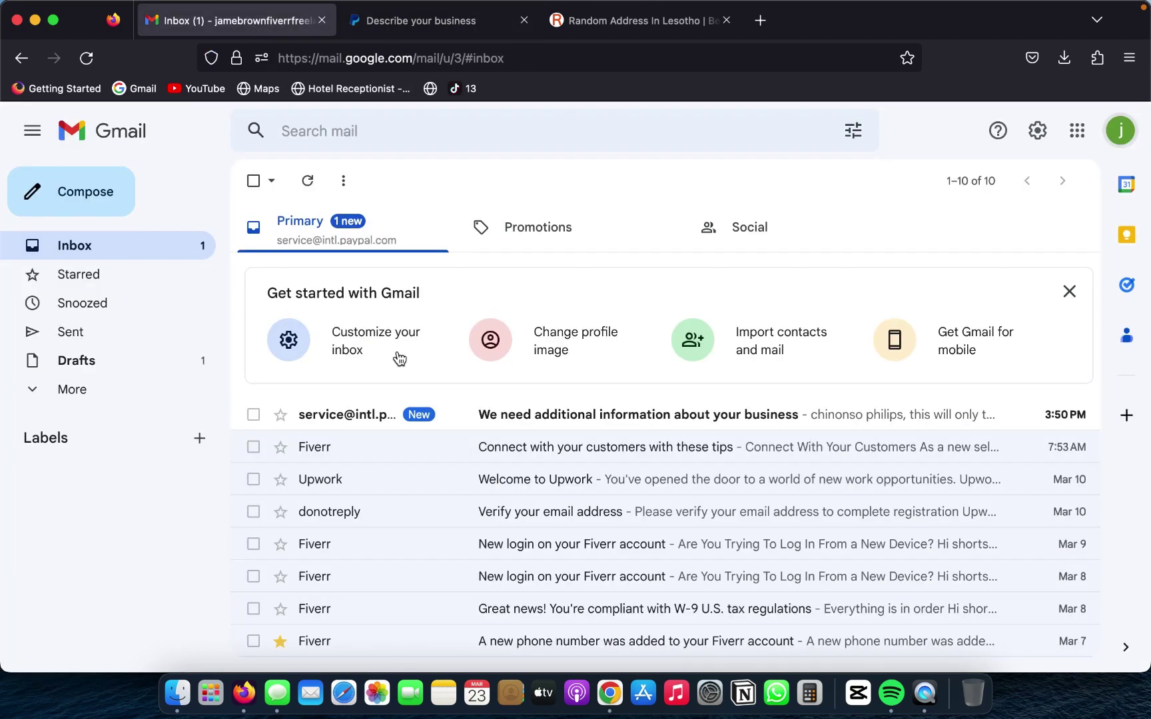
left_click(371, 20)
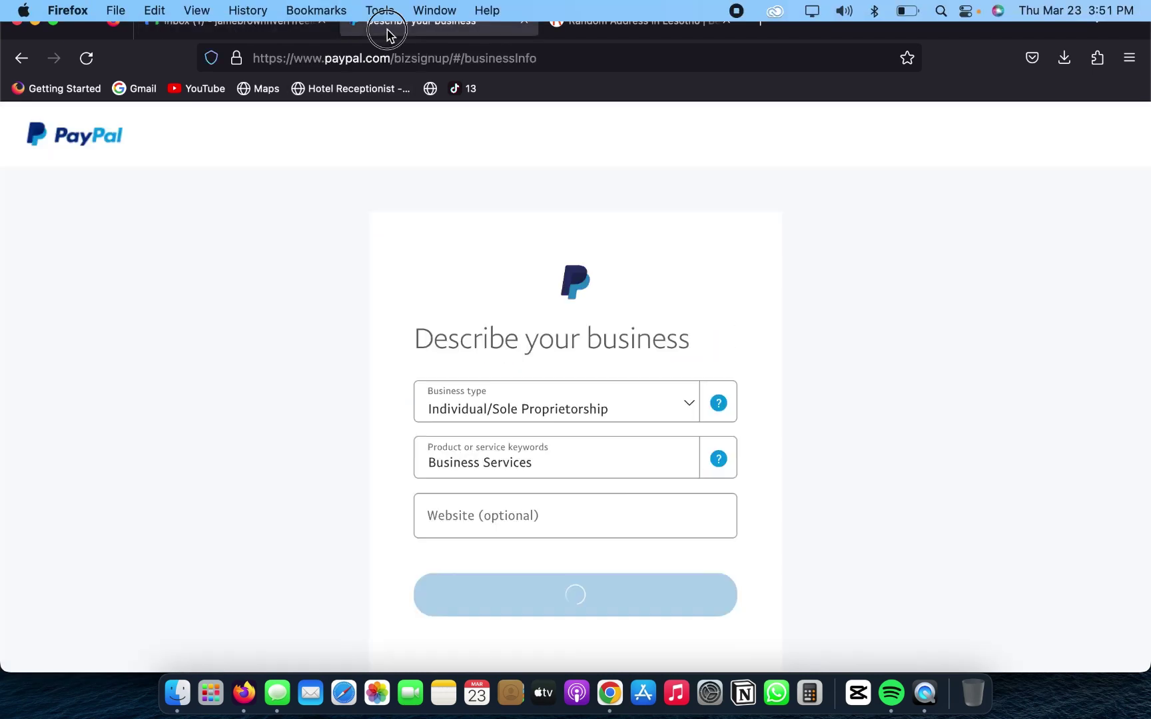
left_click(279, 28)
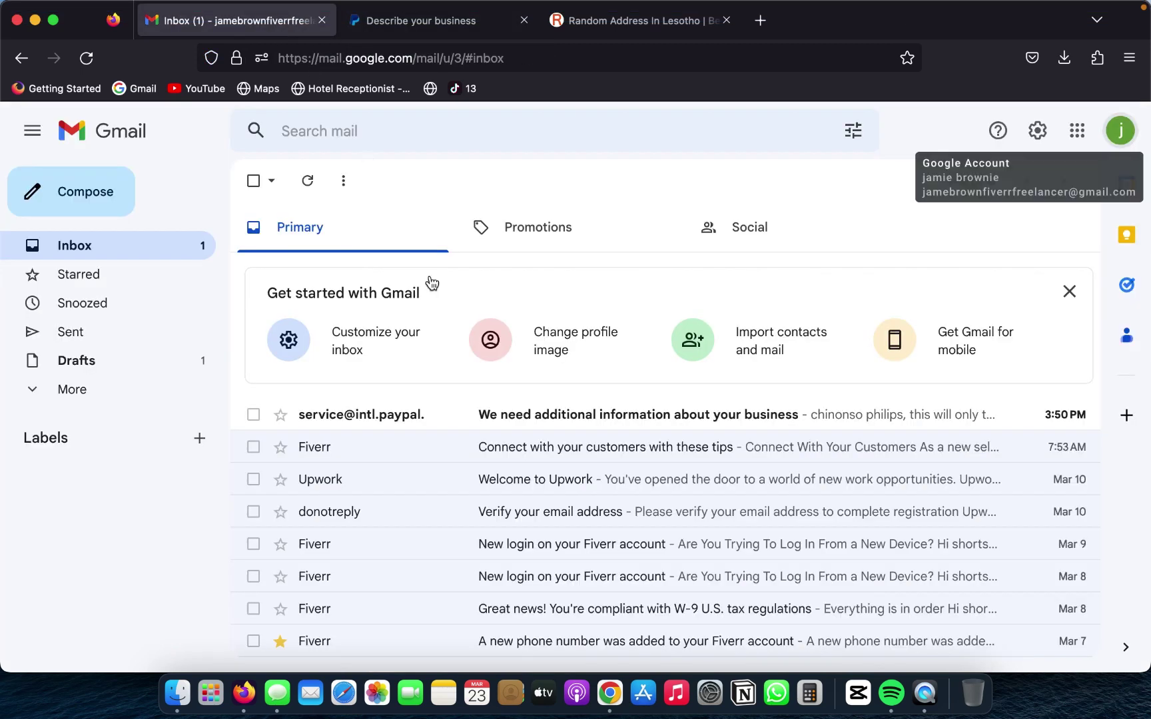
left_click(464, 413)
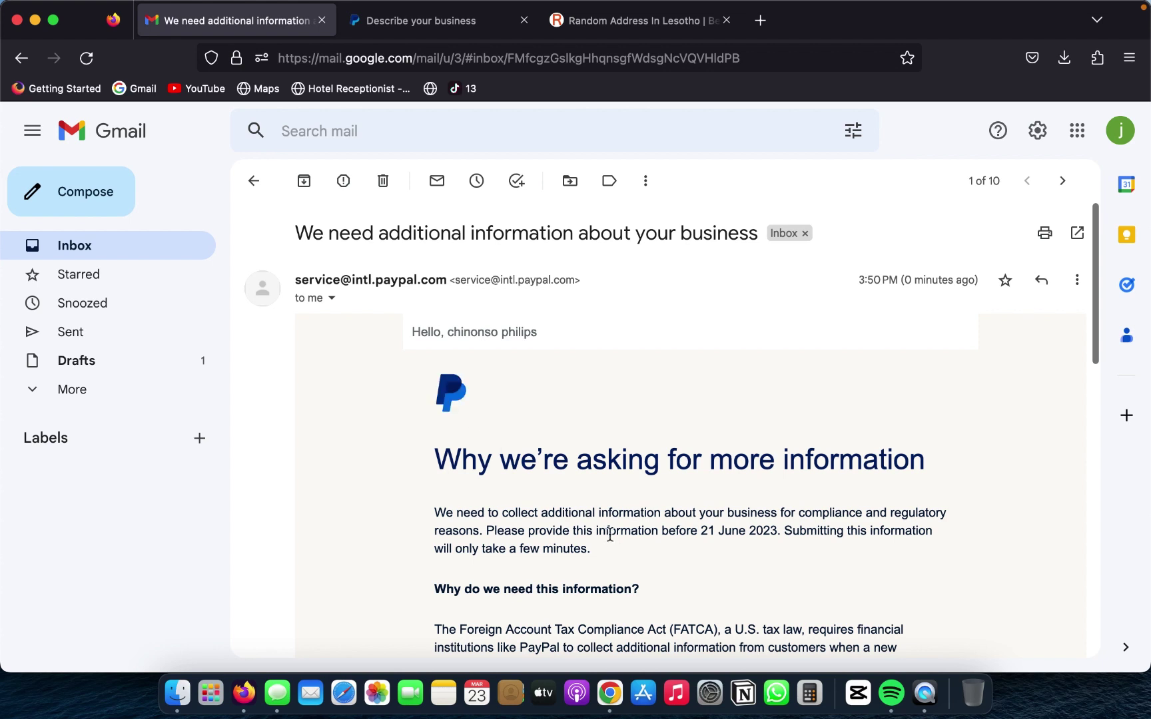
scroll(607, 533, "down", 3)
scroll(610, 534, "down", 3)
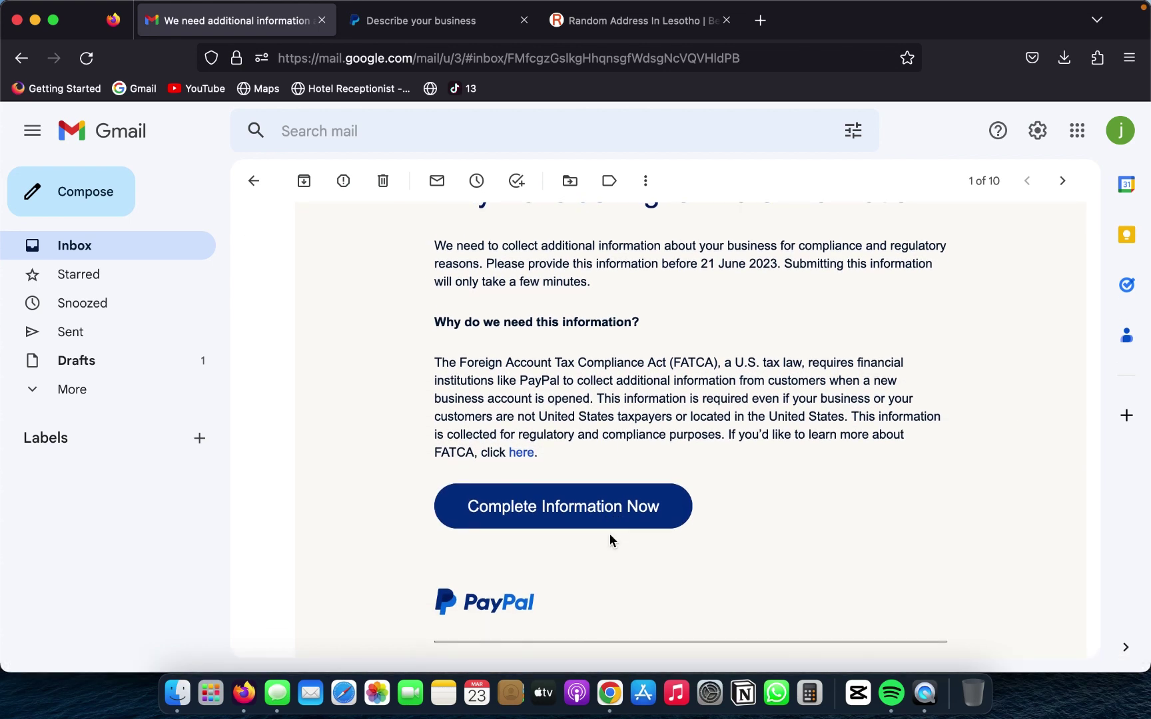
left_click(419, 23)
scroll(637, 446, "down", 3)
scroll(638, 446, "up", 3)
scroll(638, 446, "down", 3)
scroll(638, 445, "up", 1)
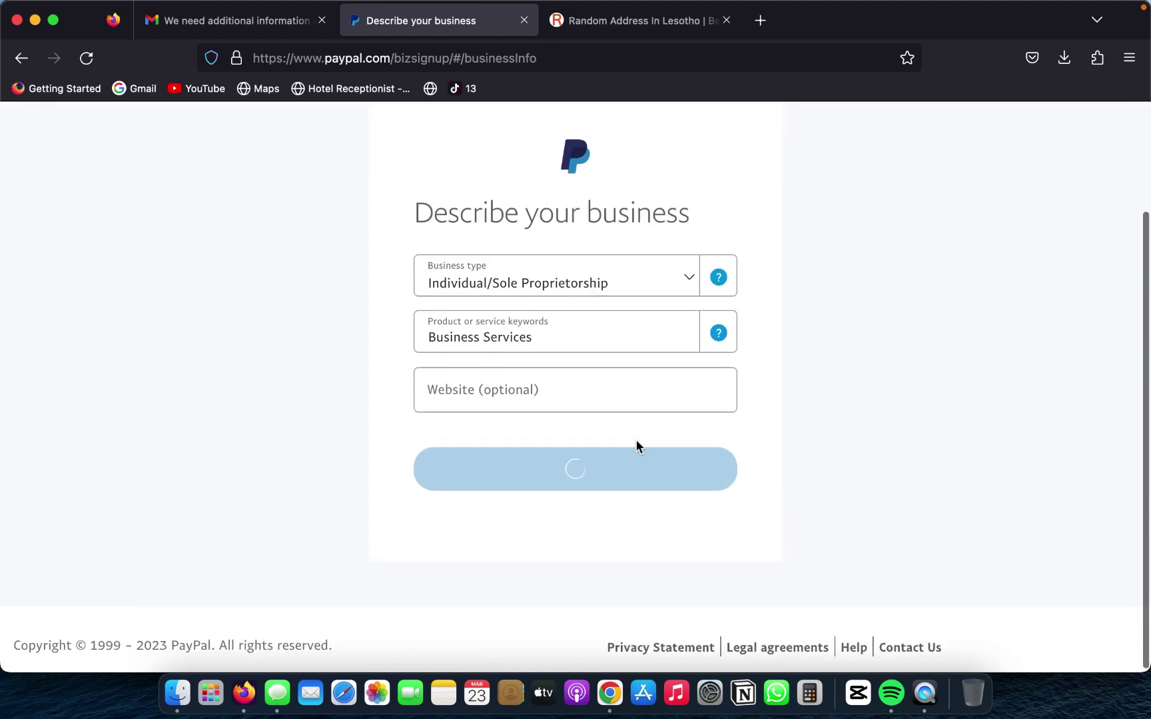
Reload the stalled page, re-pick Business Services via a 'vid' keyword search, and continue.
left_click(87, 59)
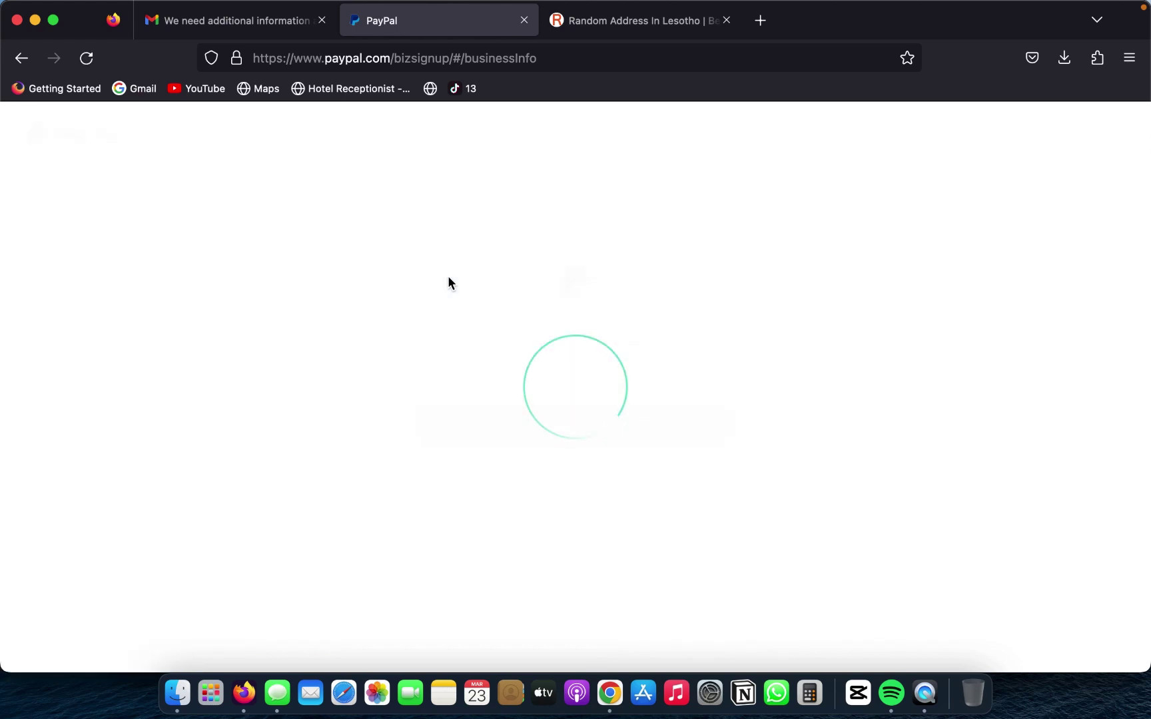
left_click(486, 407)
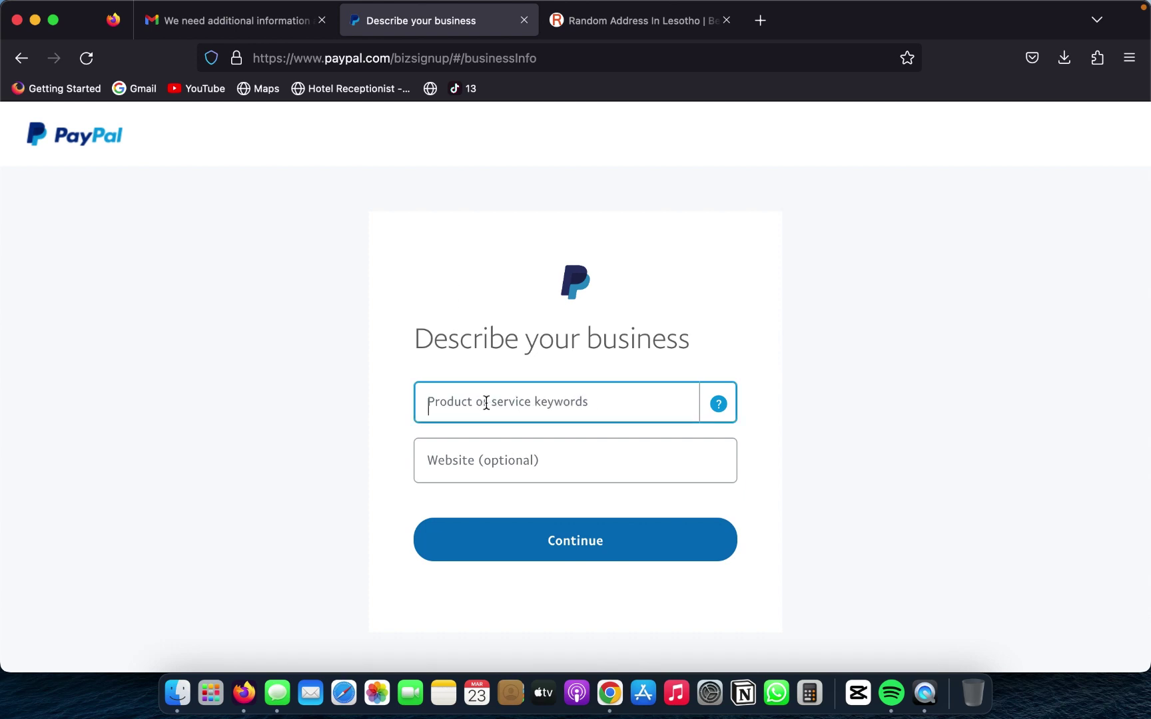
left_click(514, 405)
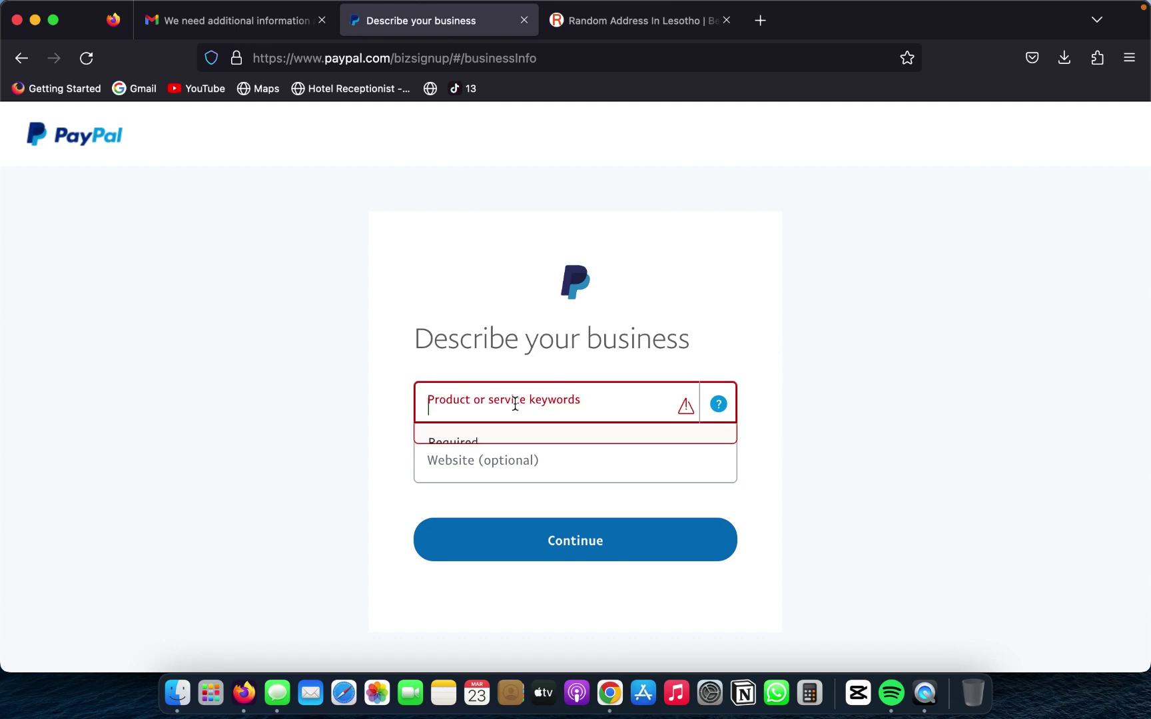
type("vid")
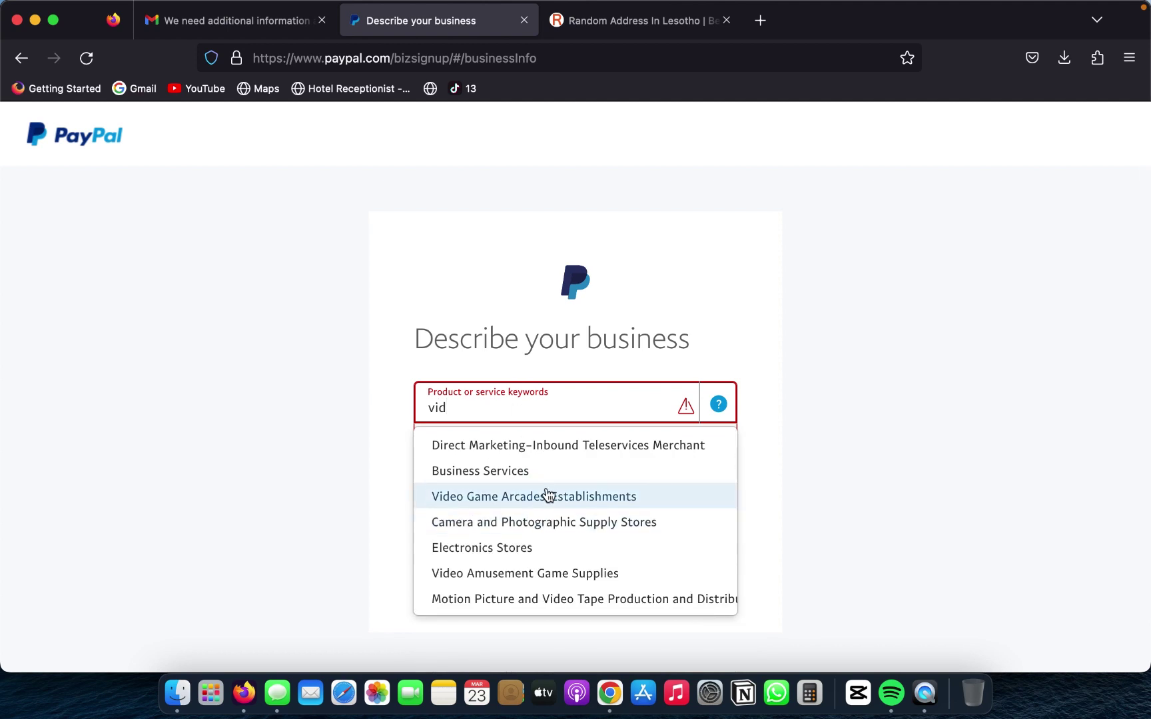
left_click(552, 474)
left_click(549, 469)
left_click(568, 559)
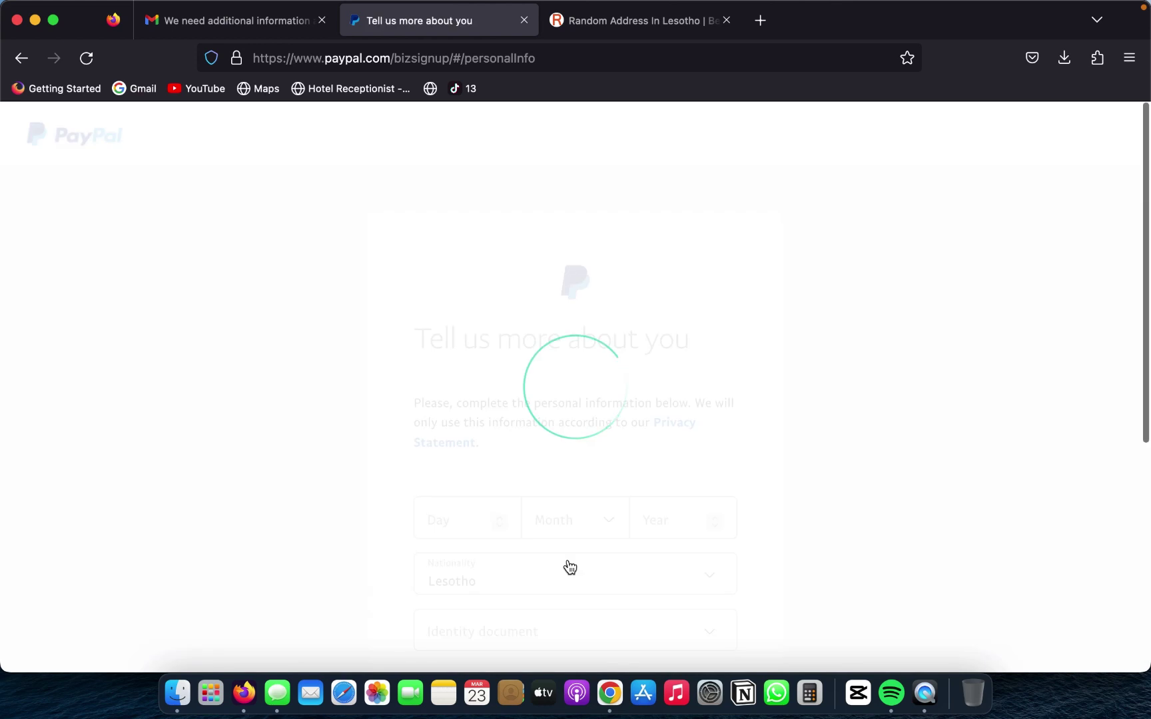
scroll(586, 538, "down", 3)
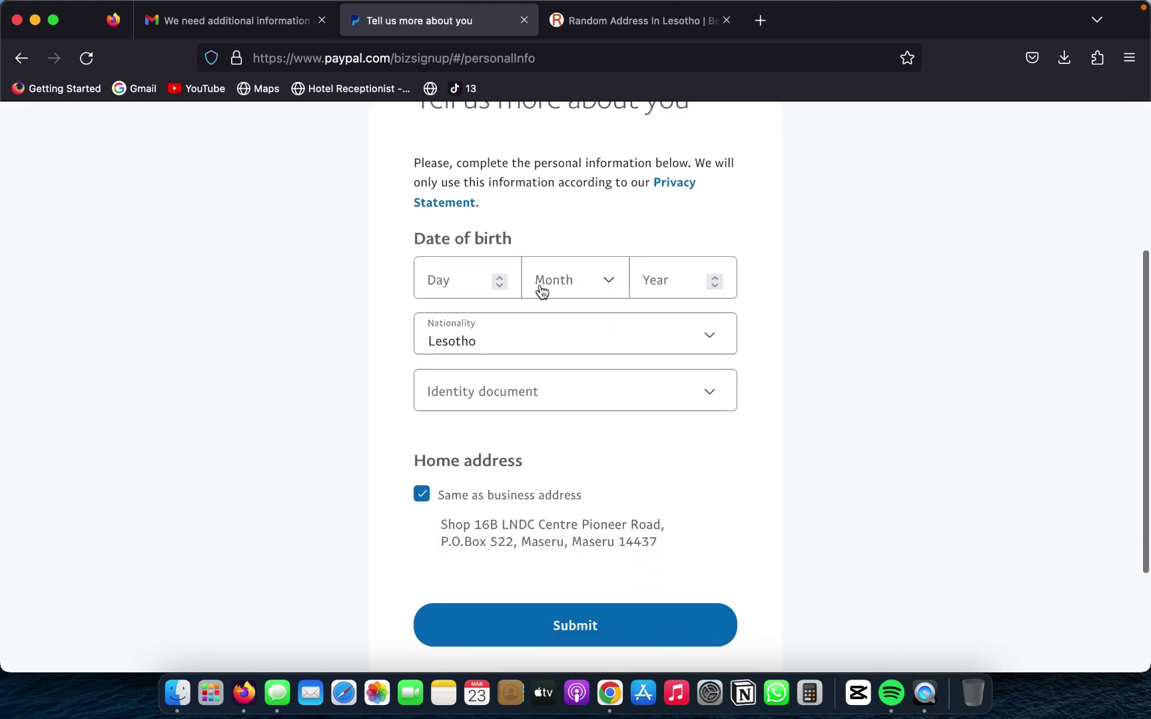
left_click(458, 287)
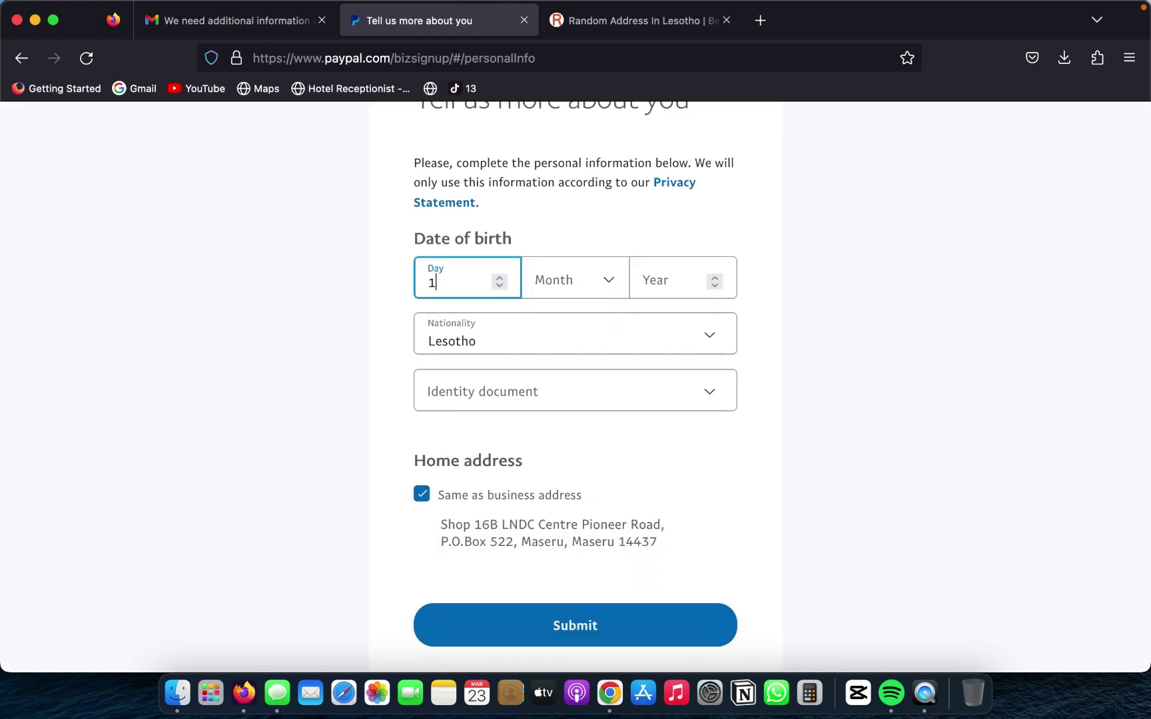
left_click(570, 281)
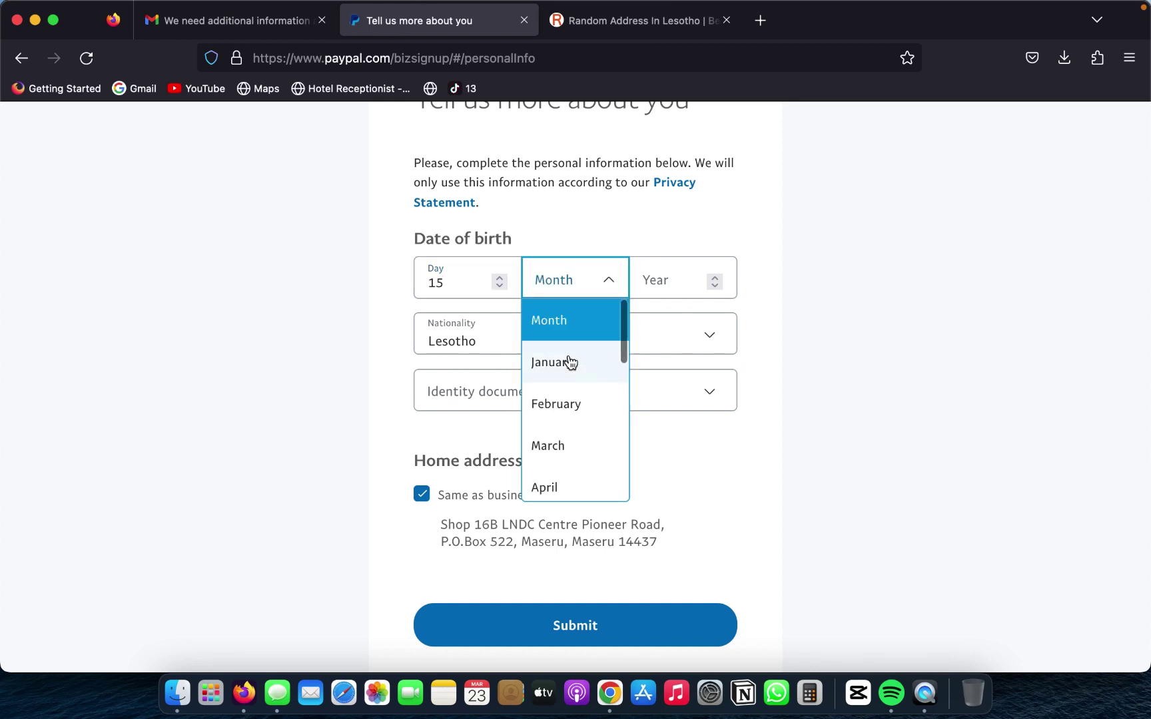
scroll(570, 433, "down", 2)
scroll(570, 438, "down", 3)
left_click(532, 416)
left_click(684, 243)
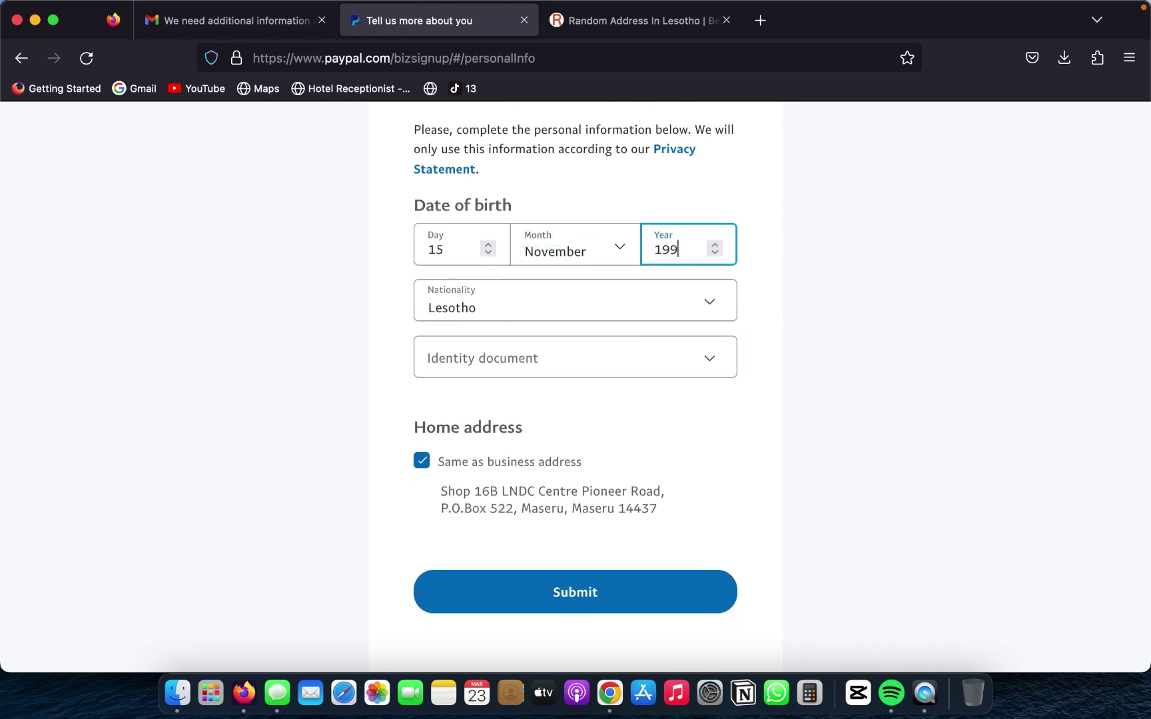
Choose National ID as the identity document, enter the ID number, and submit the details.
left_click(632, 349)
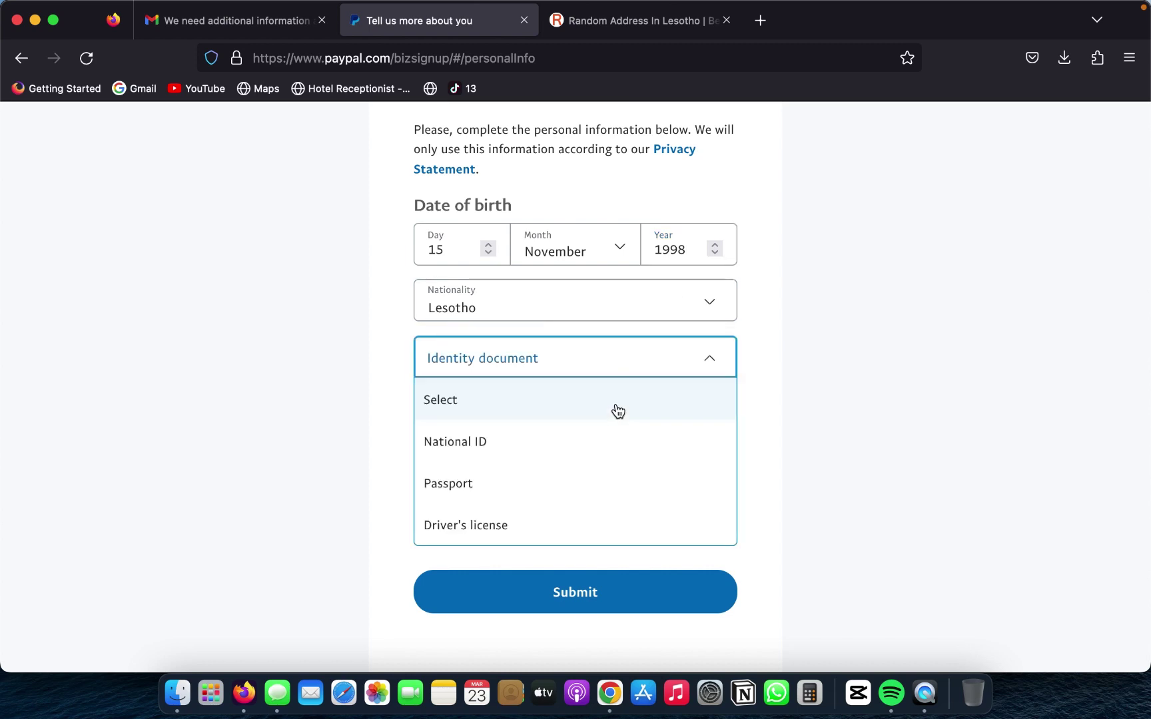
left_click(610, 440)
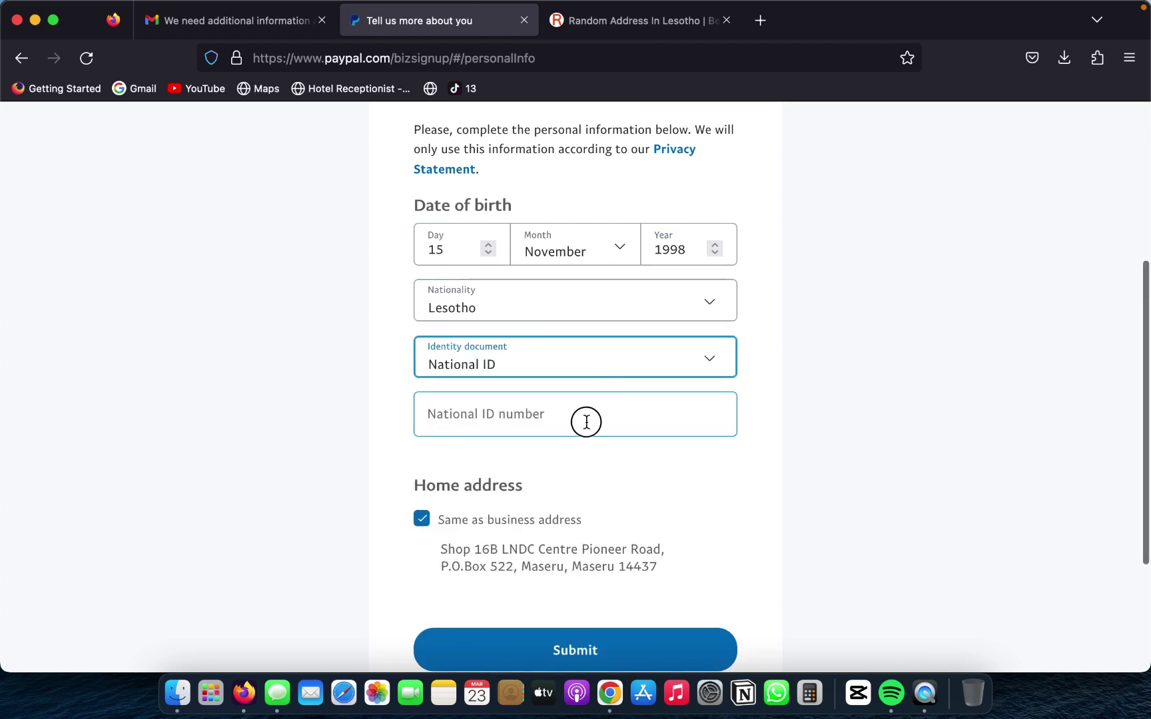
left_click(586, 422)
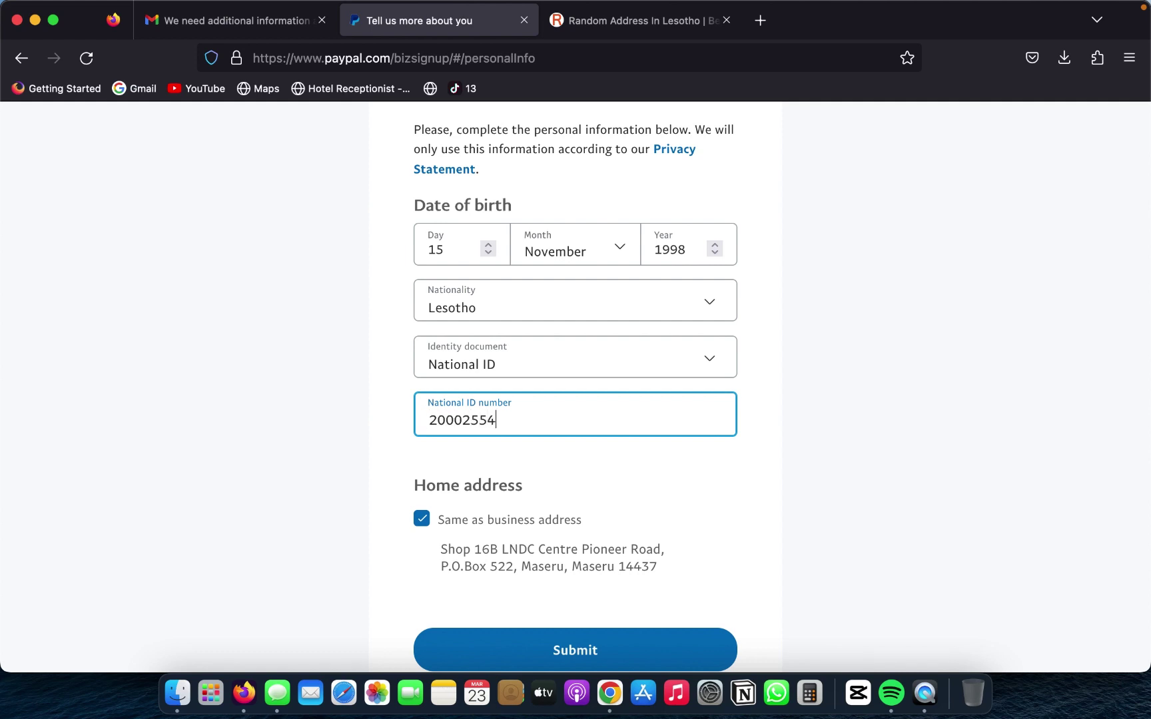
scroll(712, 516, "down", 2)
left_click(678, 574)
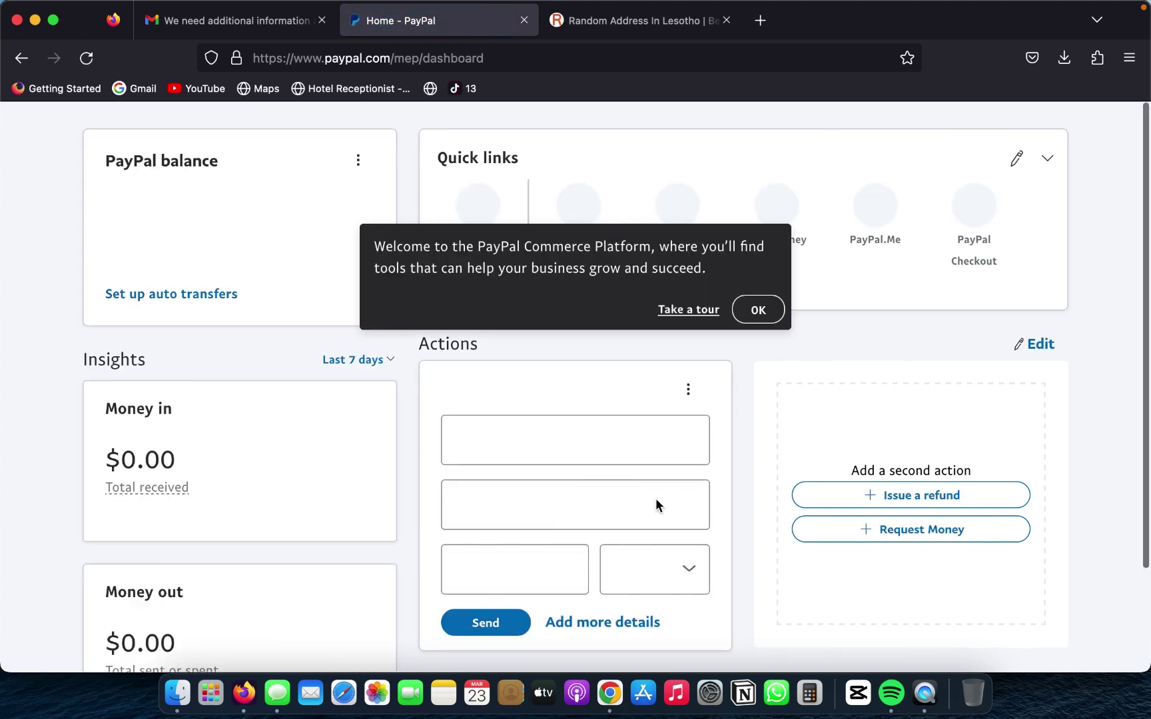
Dismiss the Commerce Platform welcome message and review the Confirm email and link card notifications.
left_click(759, 310)
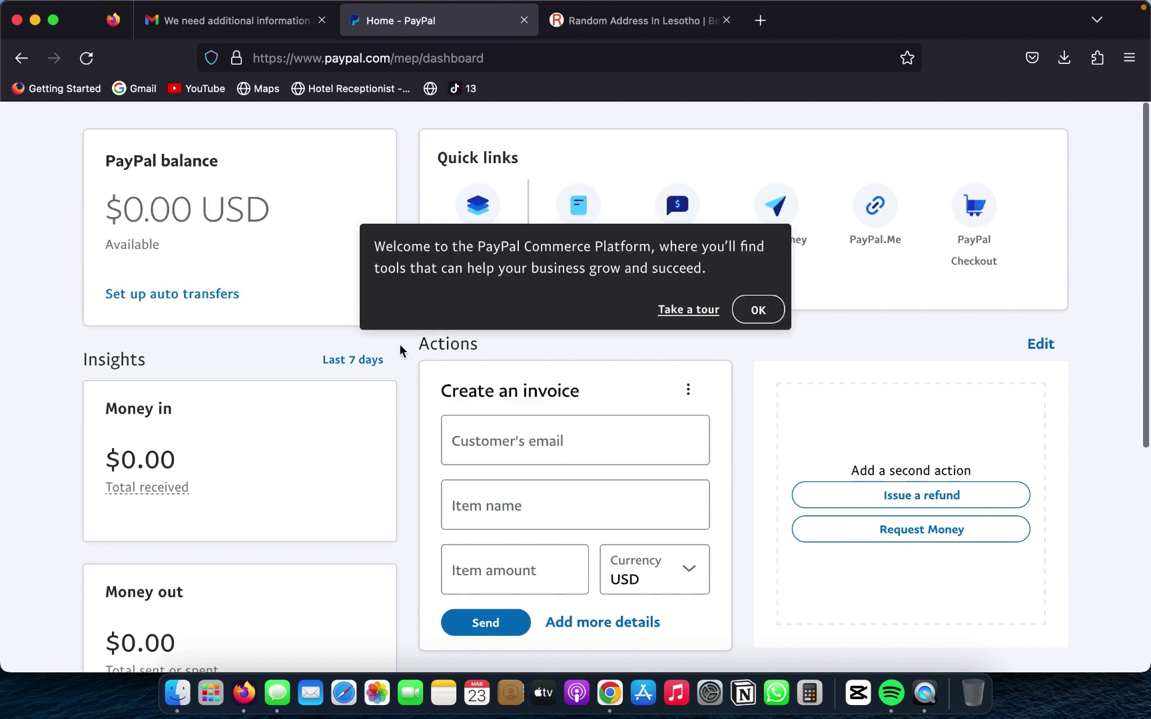
left_click(774, 308)
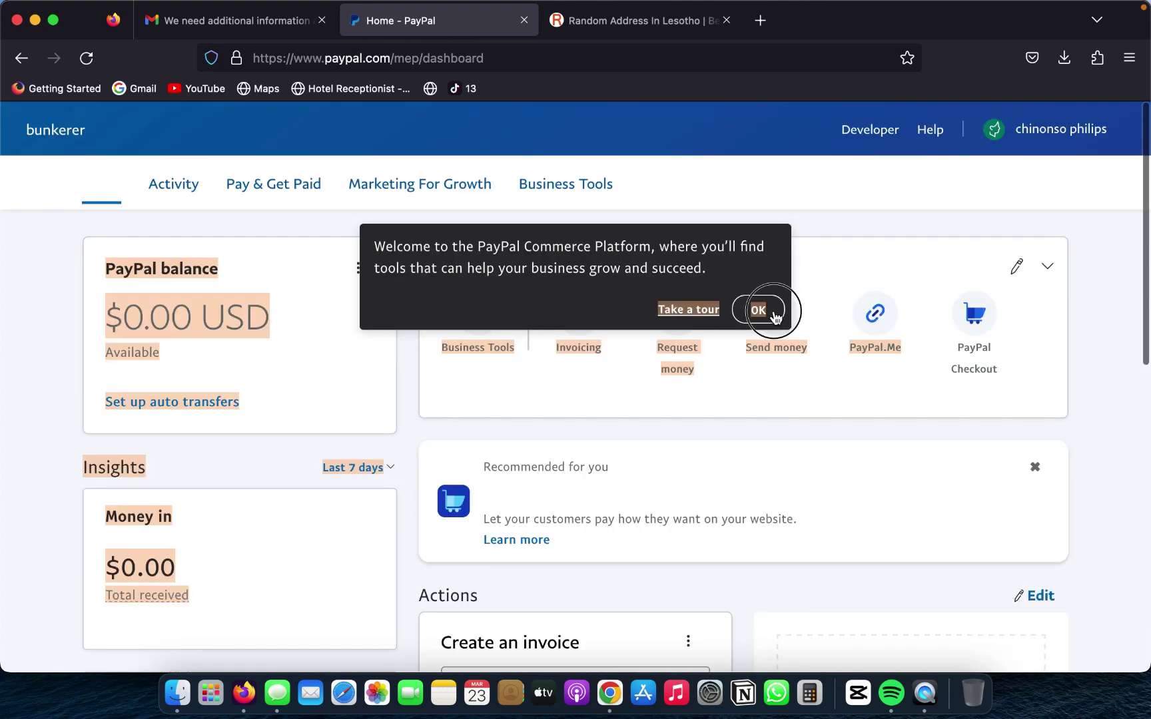
scroll(773, 363, "down", 2)
scroll(773, 363, "up", 2)
scroll(614, 353, "down", 10)
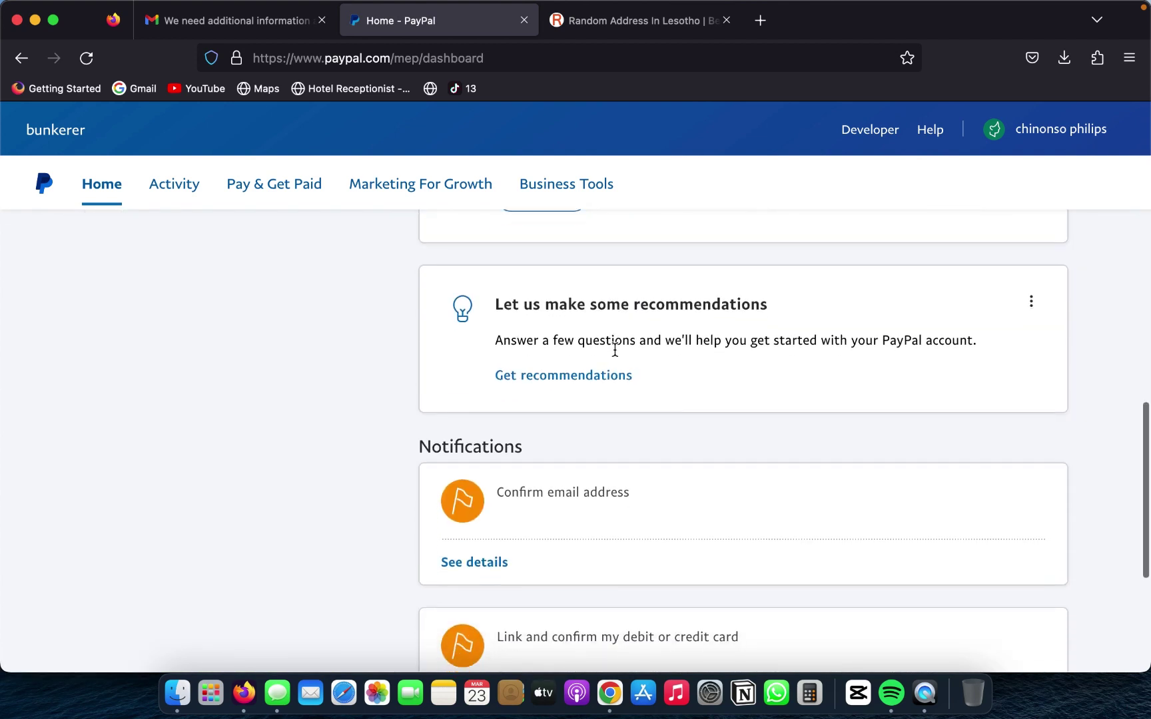
scroll(613, 351, "down", 3)
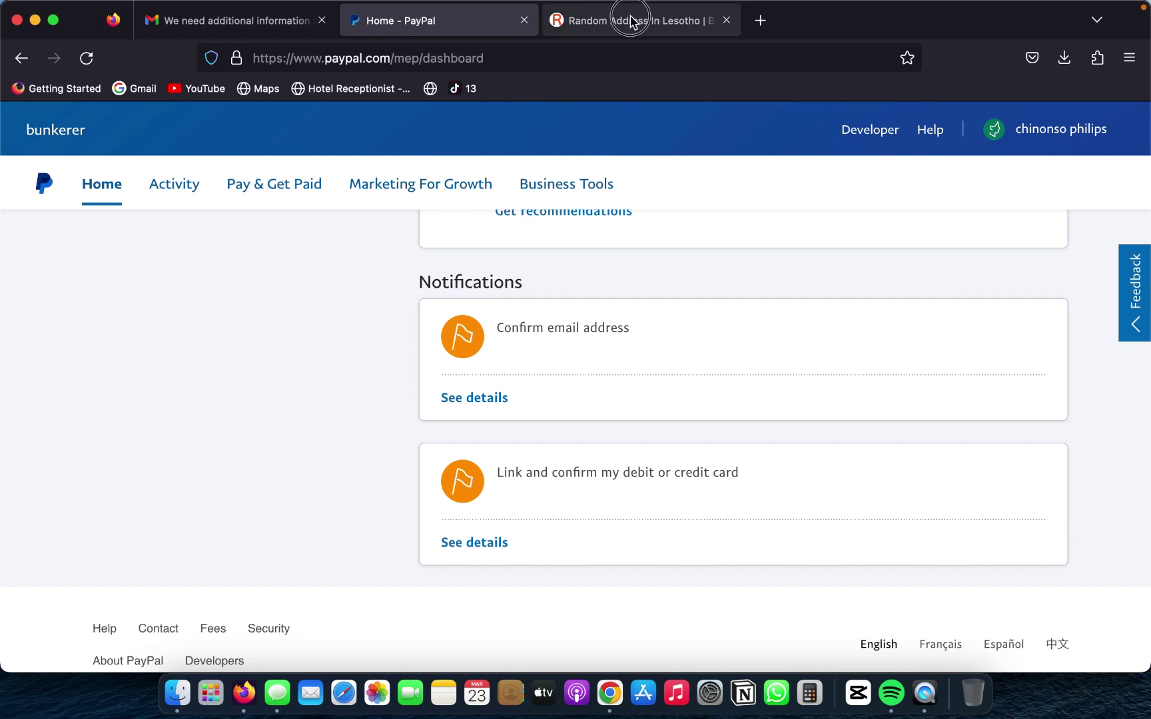
left_click(609, 20)
Search Google for 'uba africard dollar limit' and review the results.
left_click(598, 60)
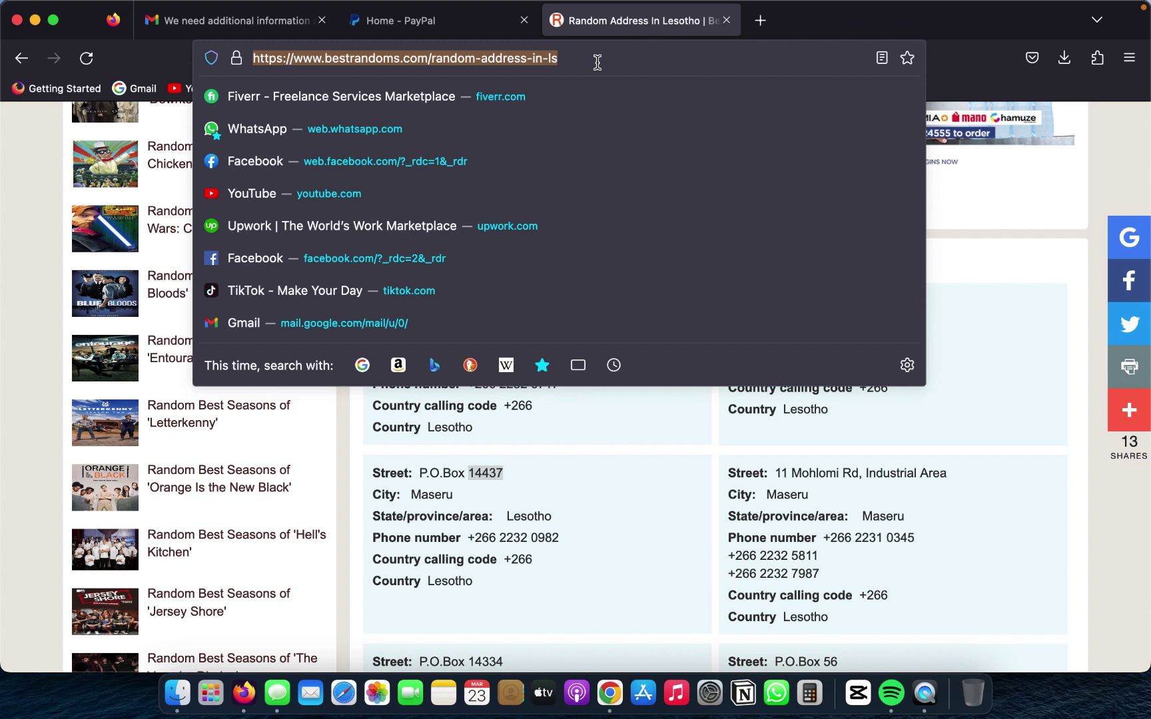
type("uba")
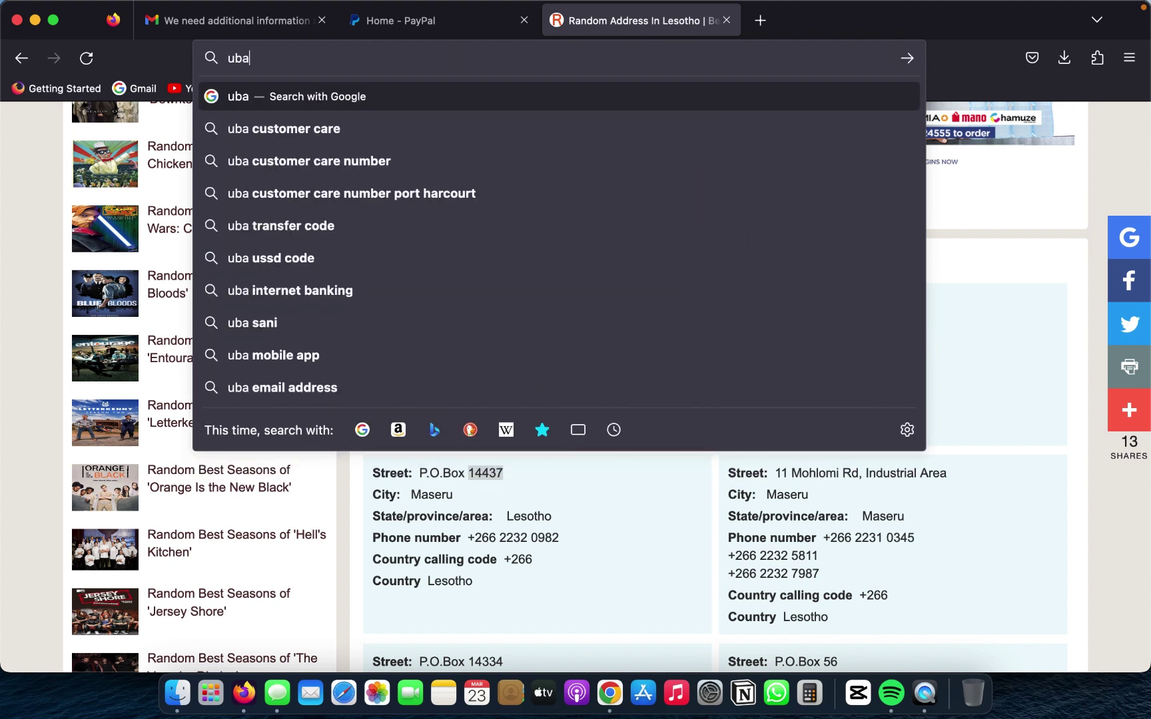
type(" card")
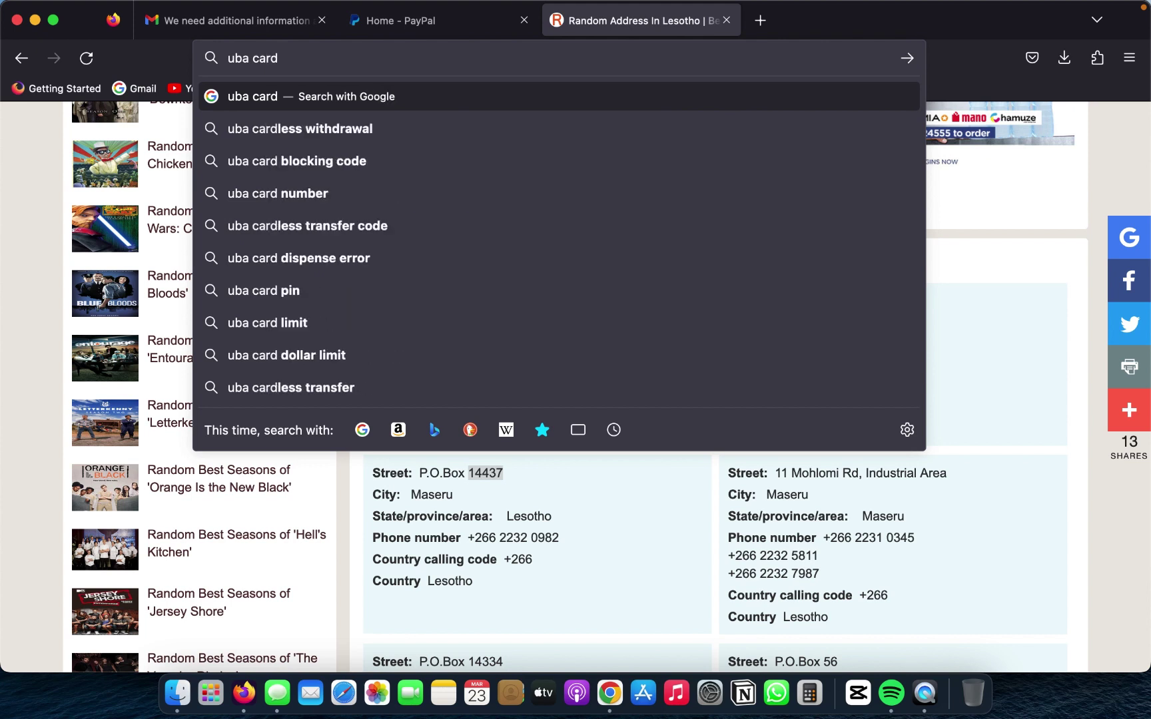
type(" doll")
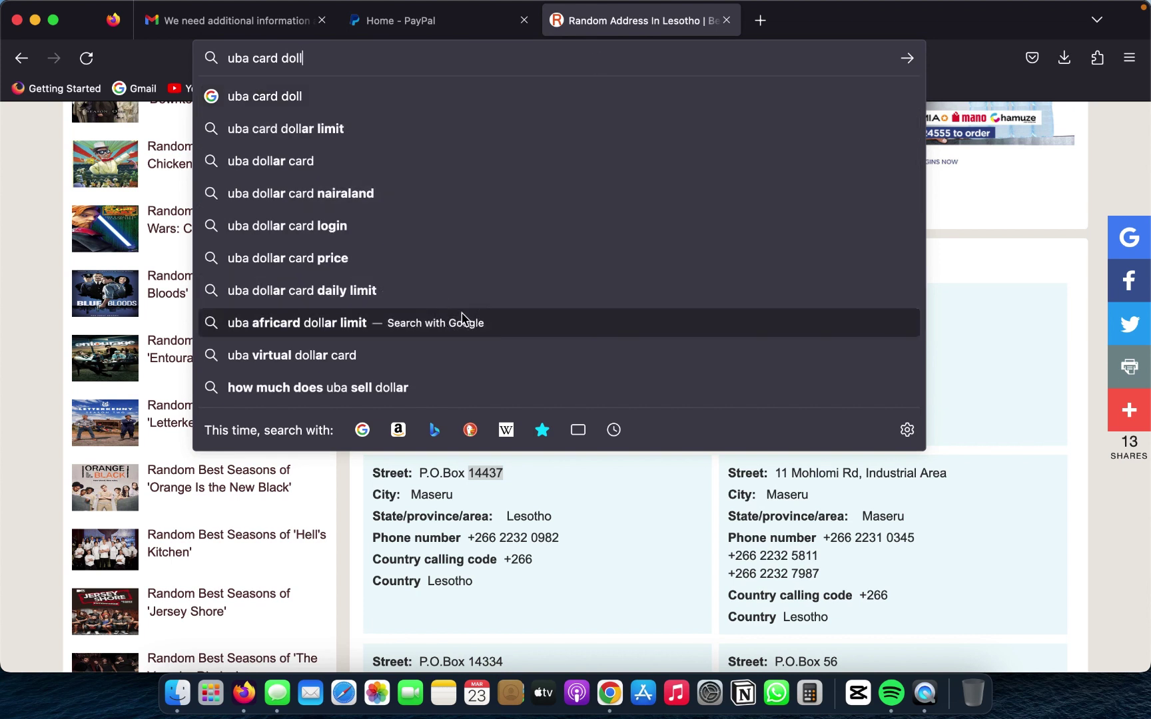
left_click(462, 321)
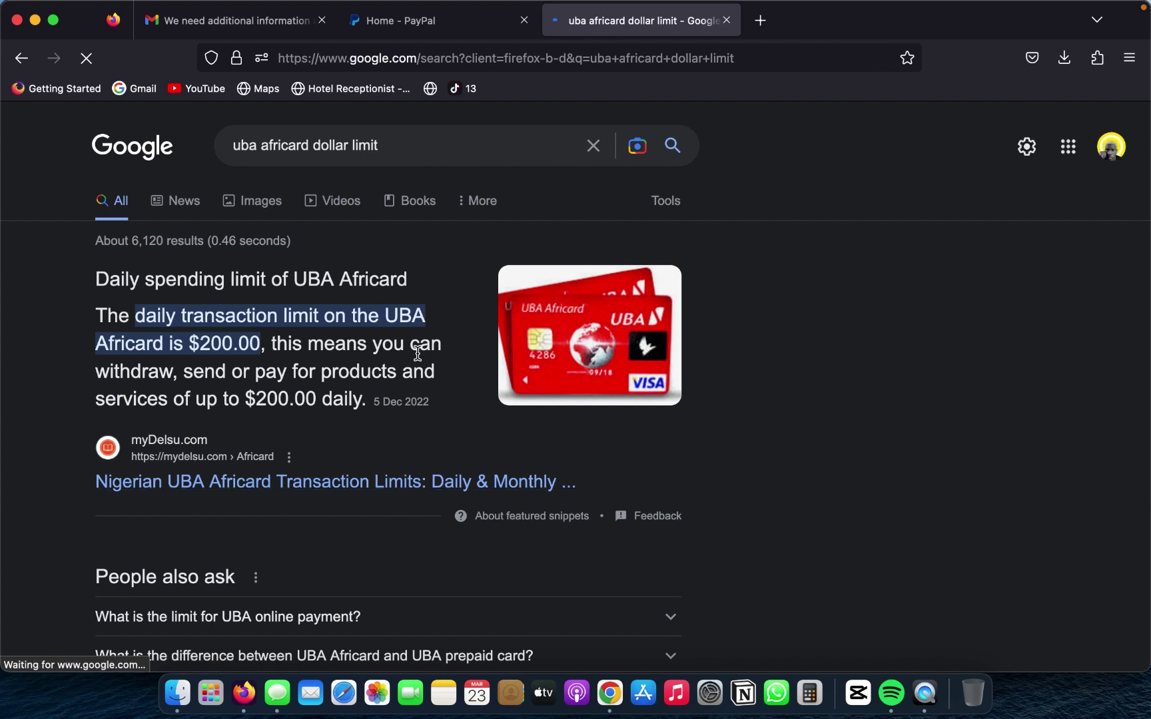
scroll(417, 353, "down", 2)
scroll(418, 353, "down", 10)
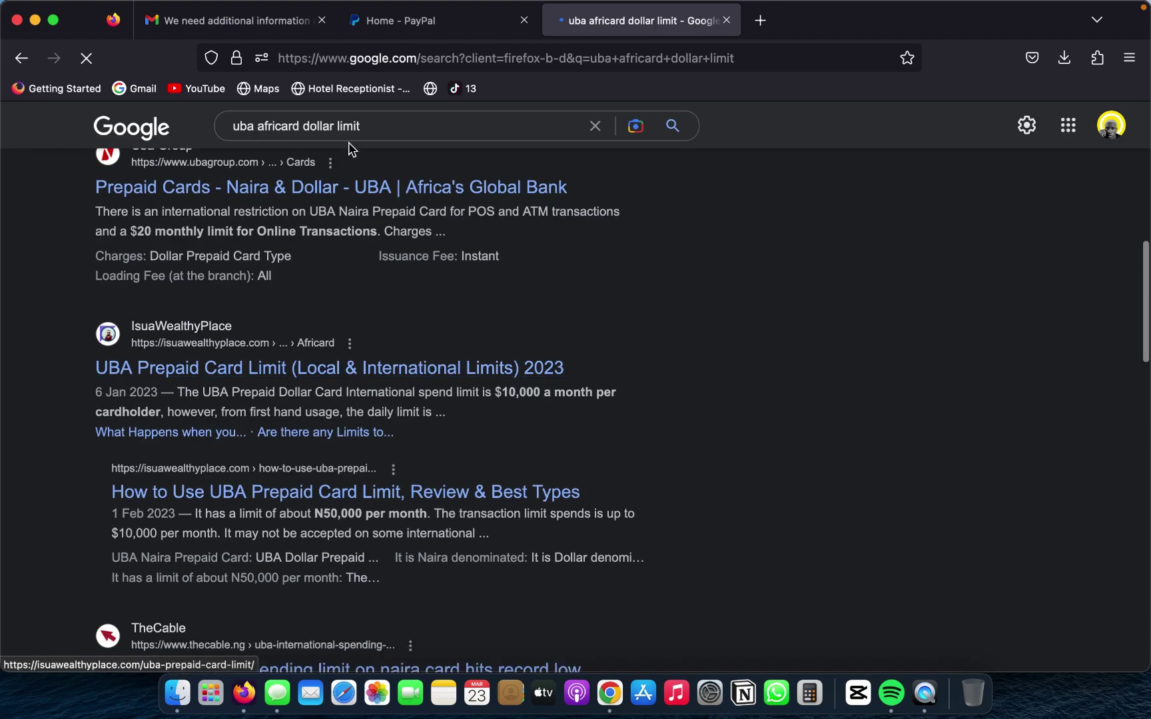
Glance at the PayPal dashboard, then return to the PayPal email in Gmail.
left_click(415, 27)
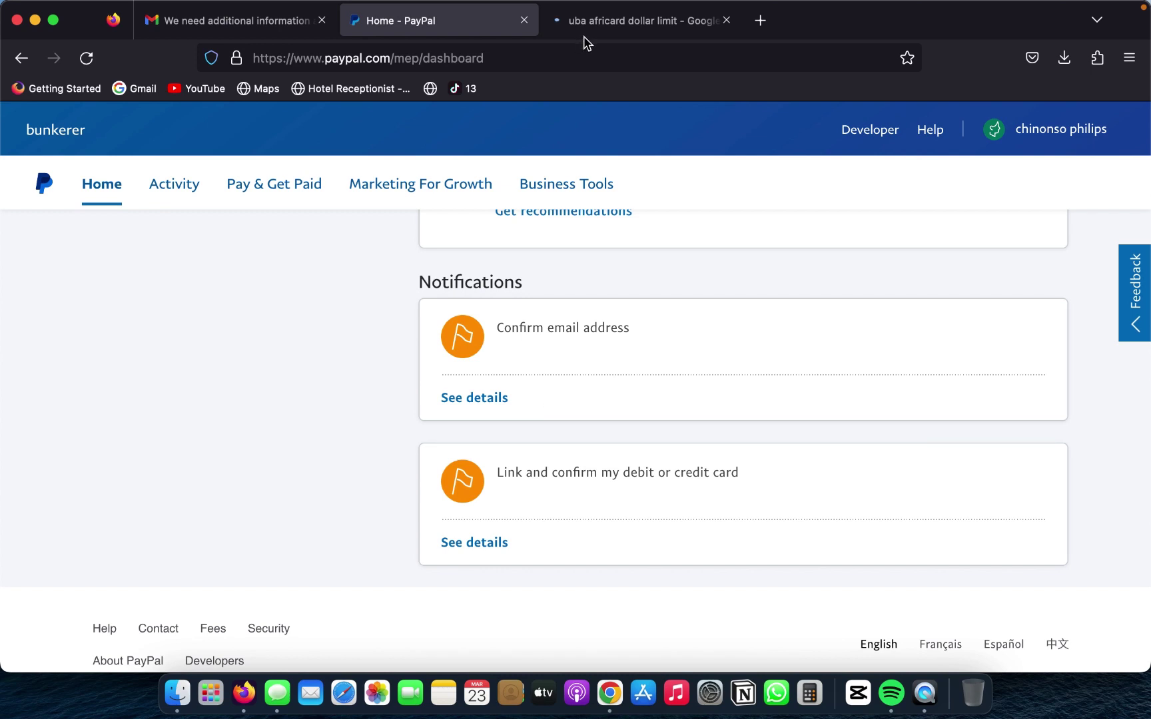
left_click(599, 23)
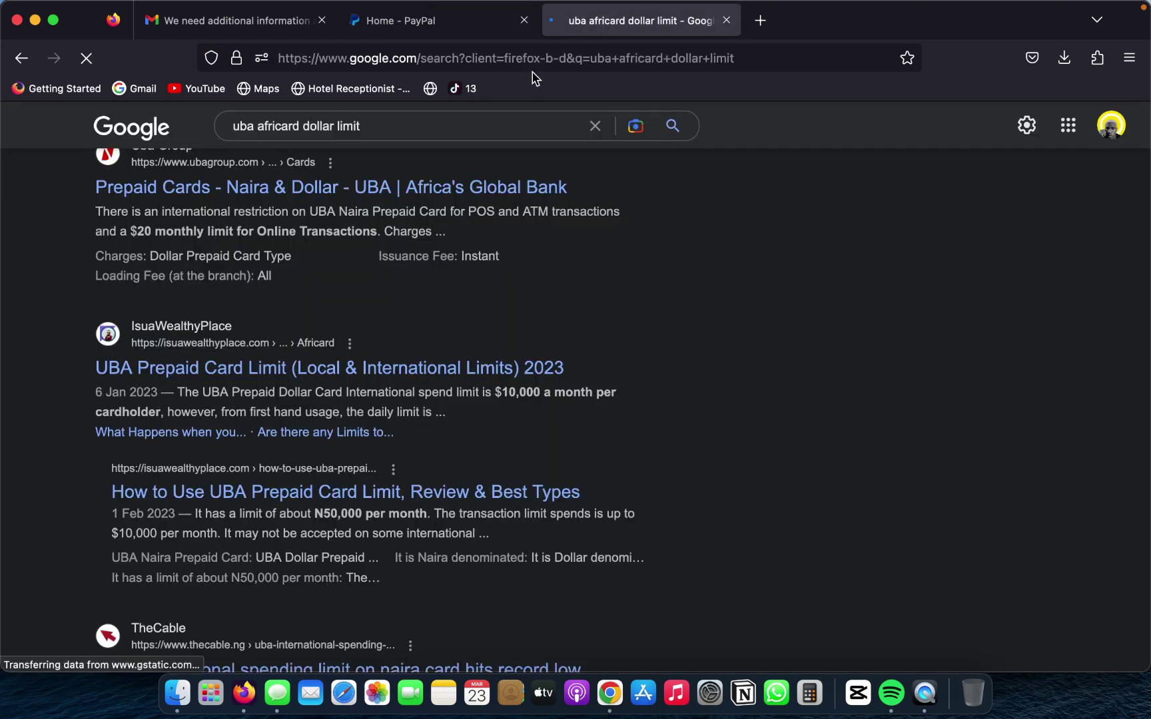
left_click(285, 27)
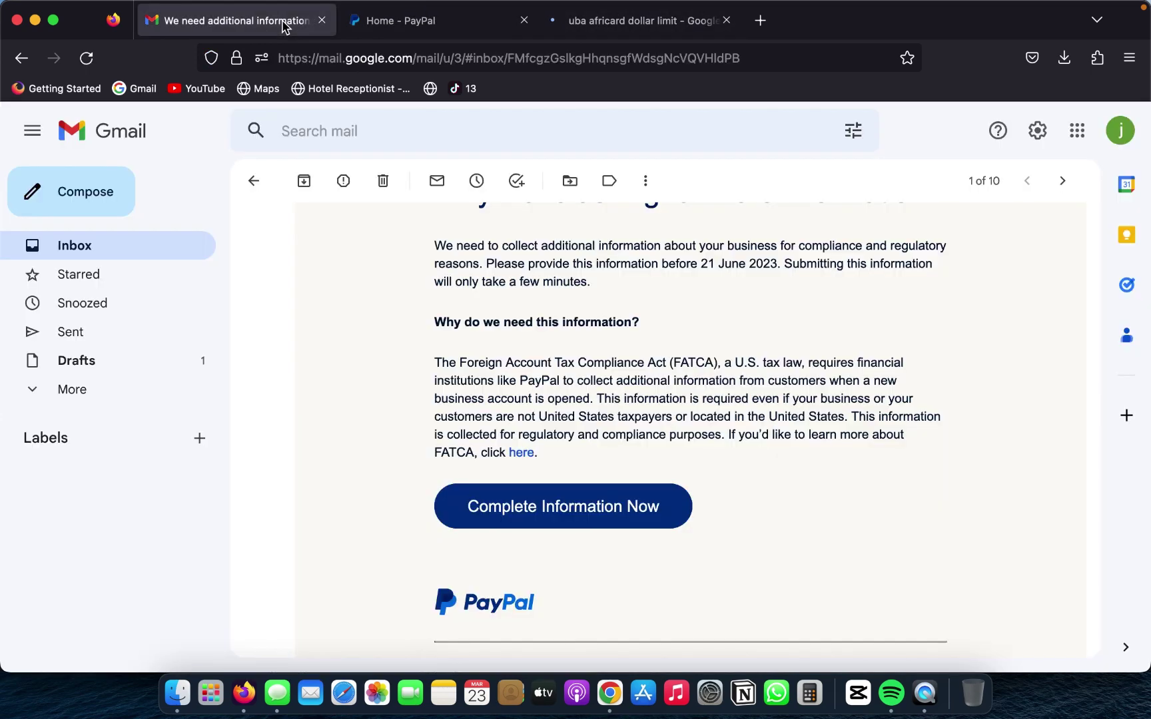
Close the PayPal email and show the inbox's Social category, passing through Promotions.
left_click(250, 185)
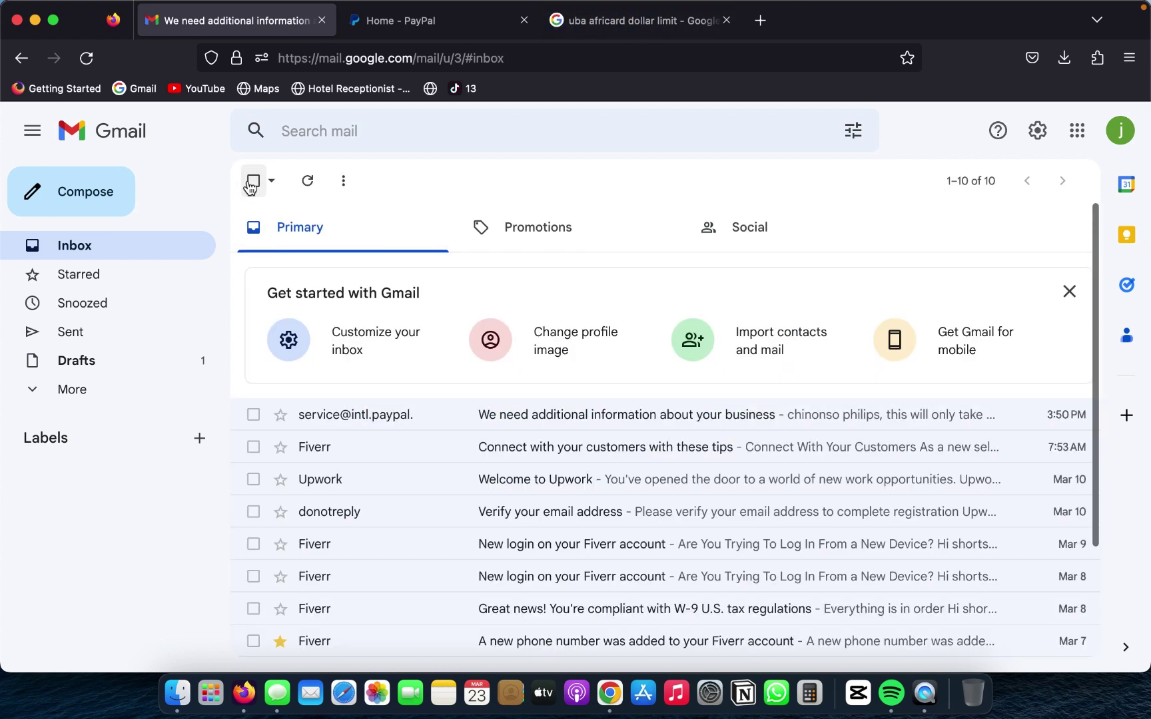
left_click(521, 229)
left_click(730, 229)
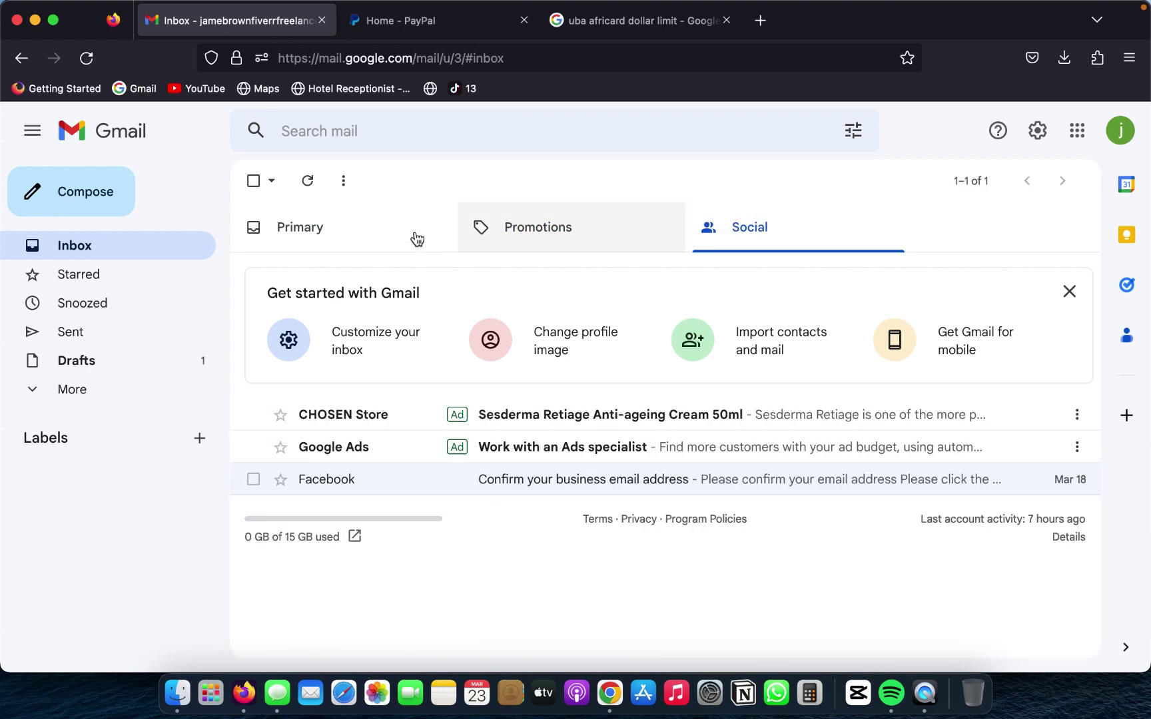
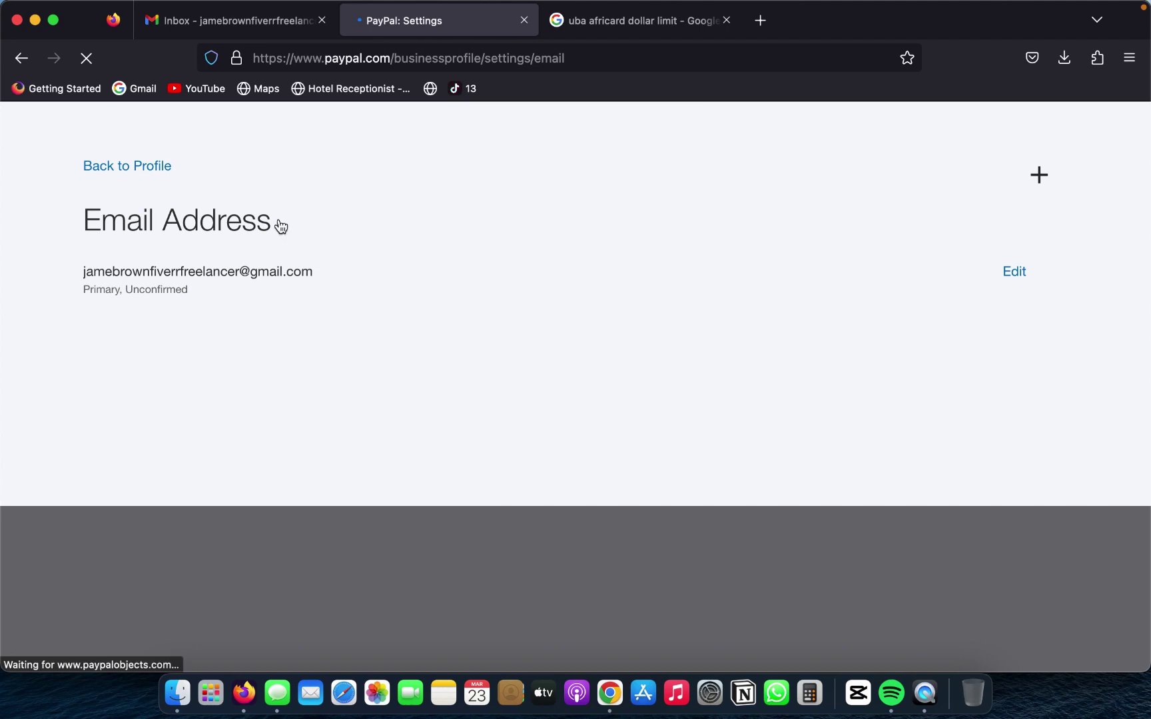
Switch from PayPal's Email Address settings to the Gmail inbox.
left_click(246, 25)
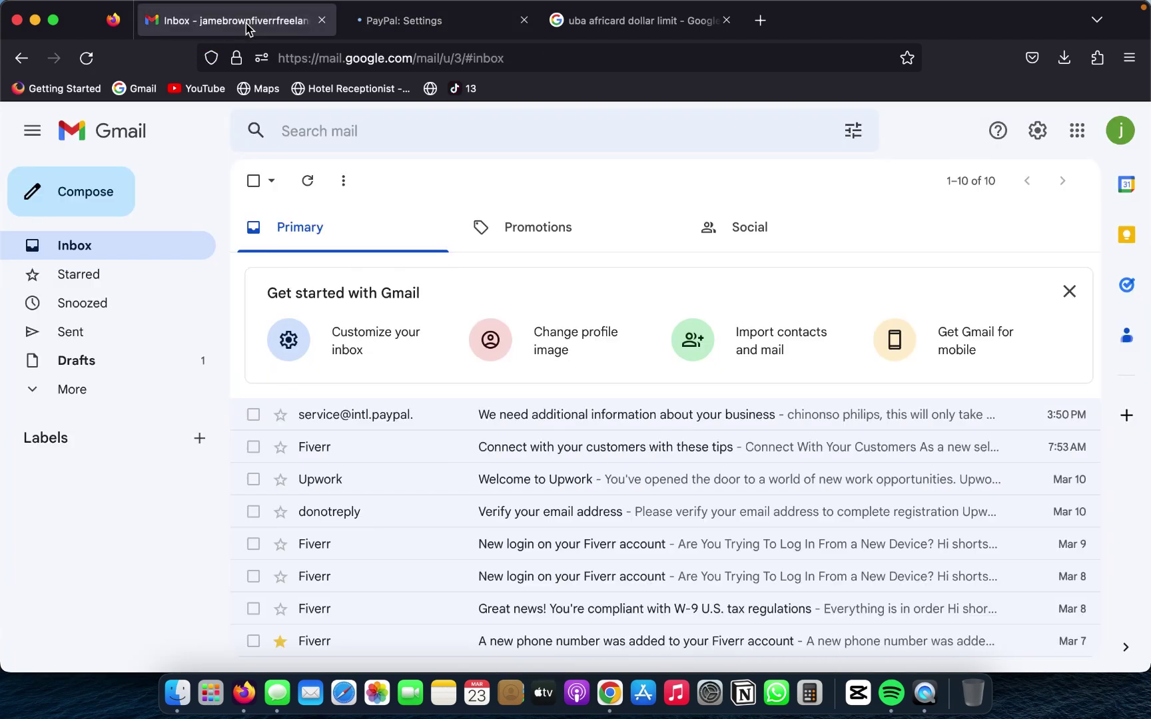
Search the inbox and All Mail for a PayPal confirmation email, then reload Gmail.
left_click(342, 416)
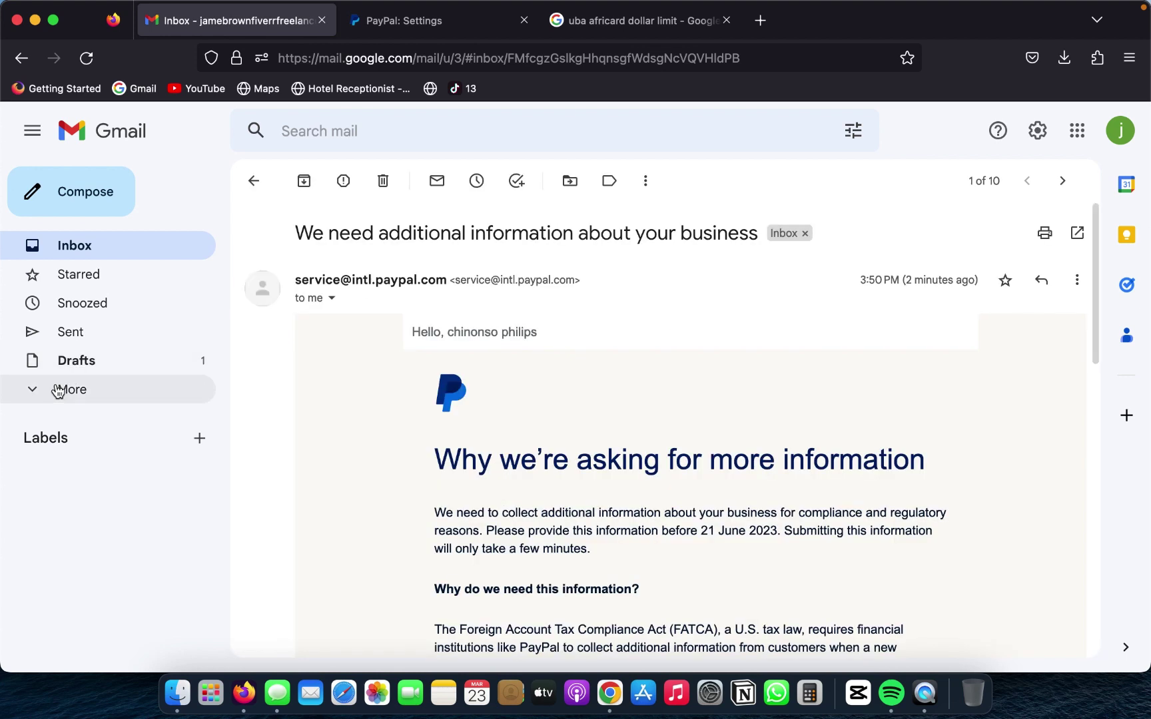
left_click(59, 390)
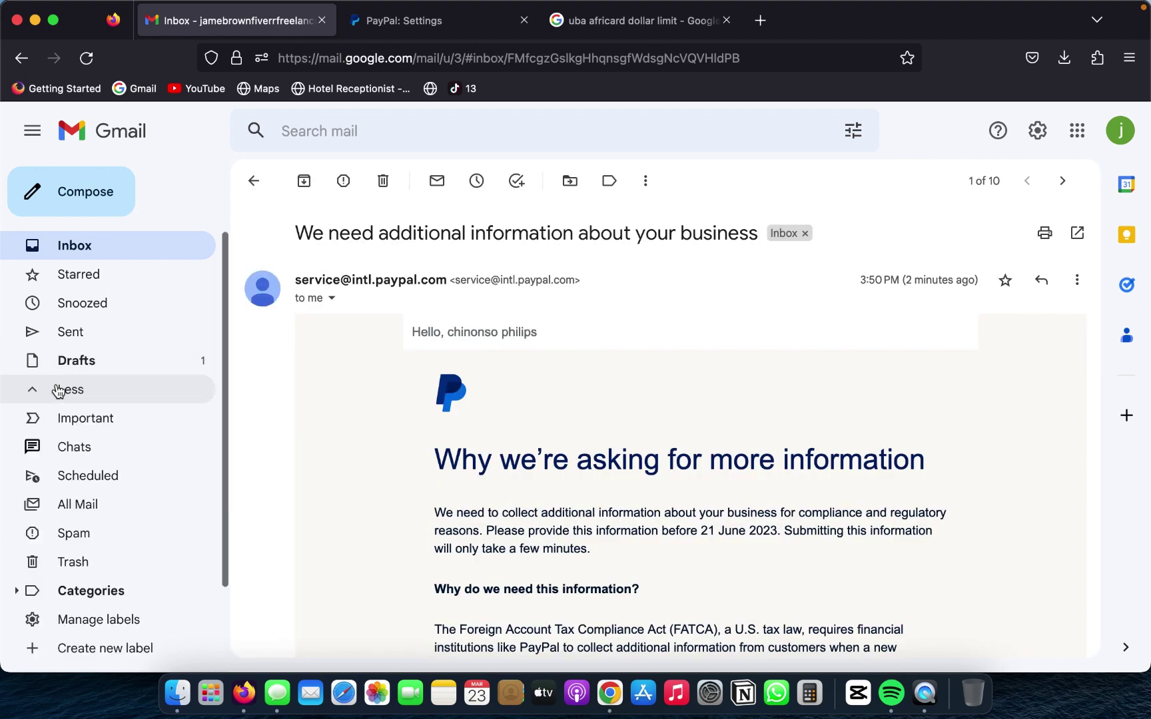
left_click(147, 509)
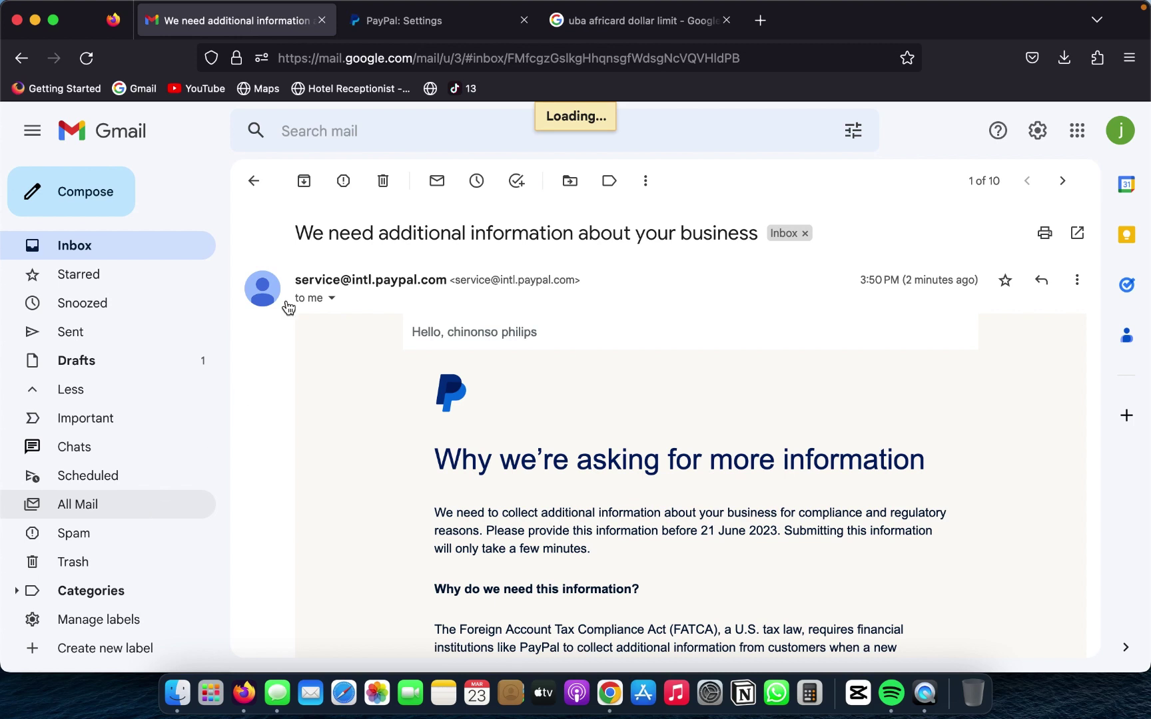
left_click(255, 183)
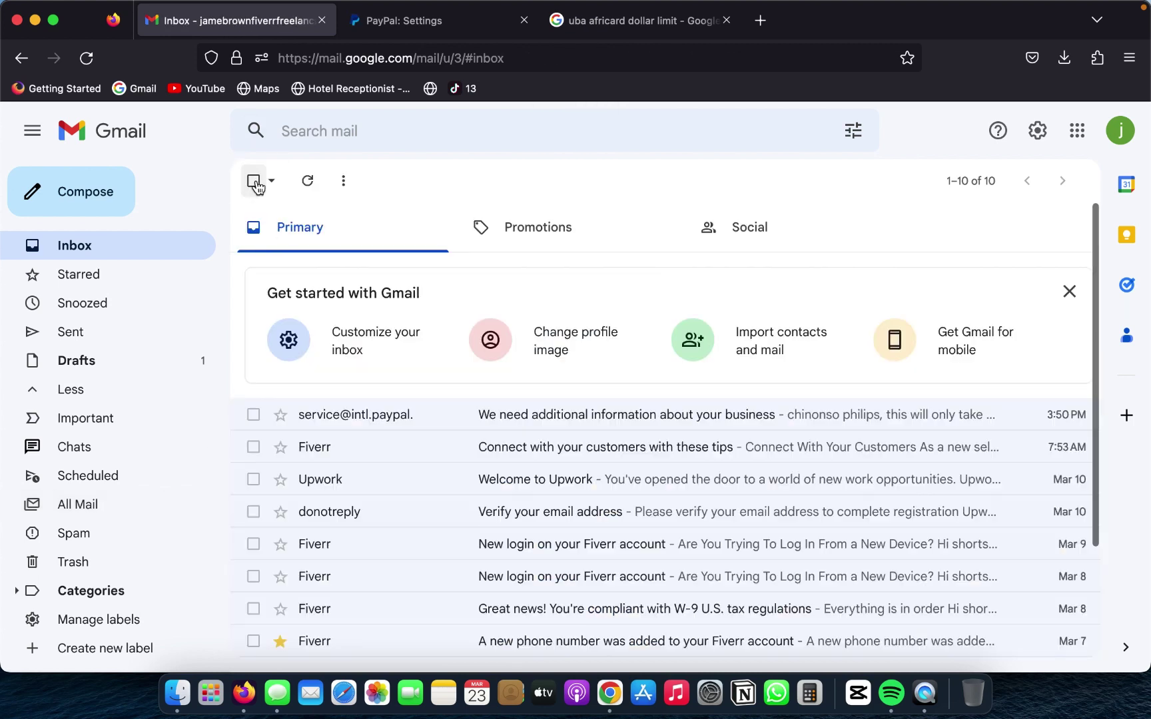
left_click(81, 58)
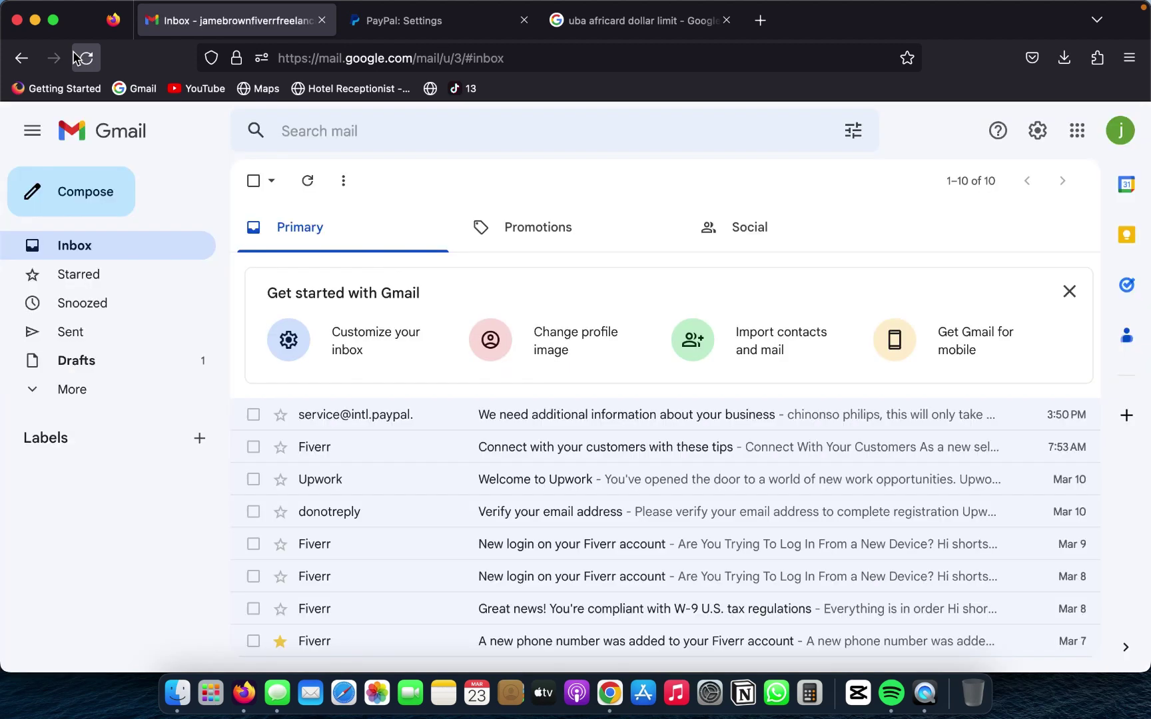
Request a confirmation email for the primary PayPal address, then return to Gmail.
left_click(399, 36)
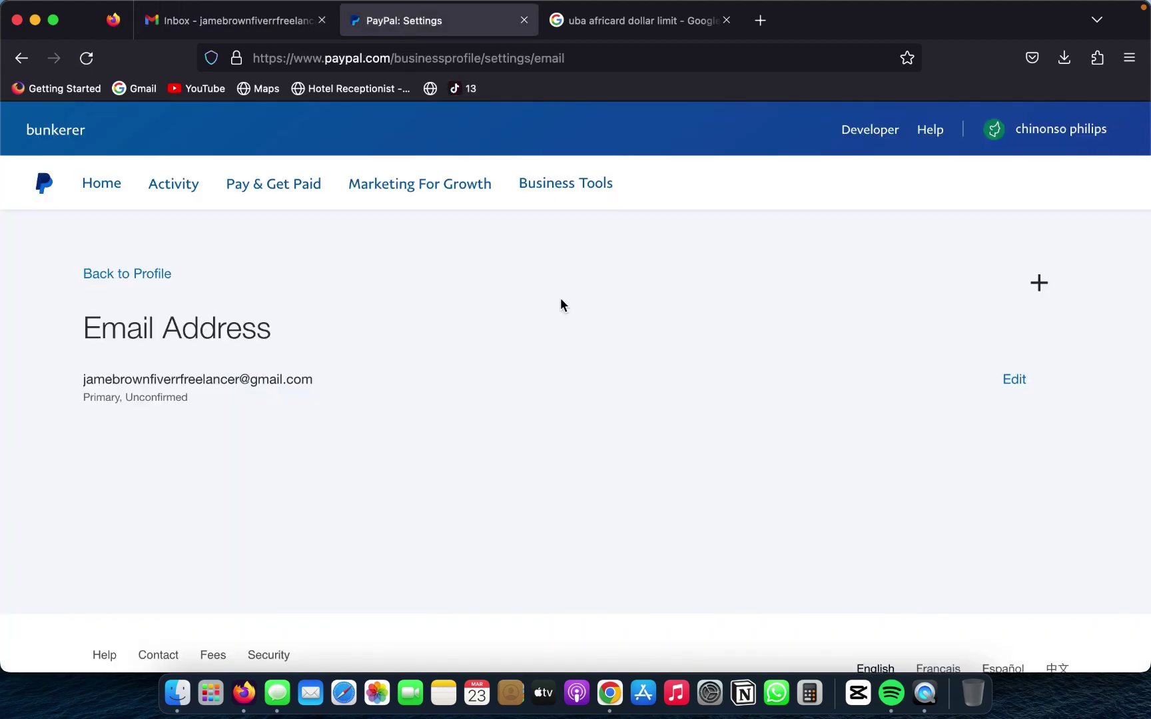
left_click(1008, 379)
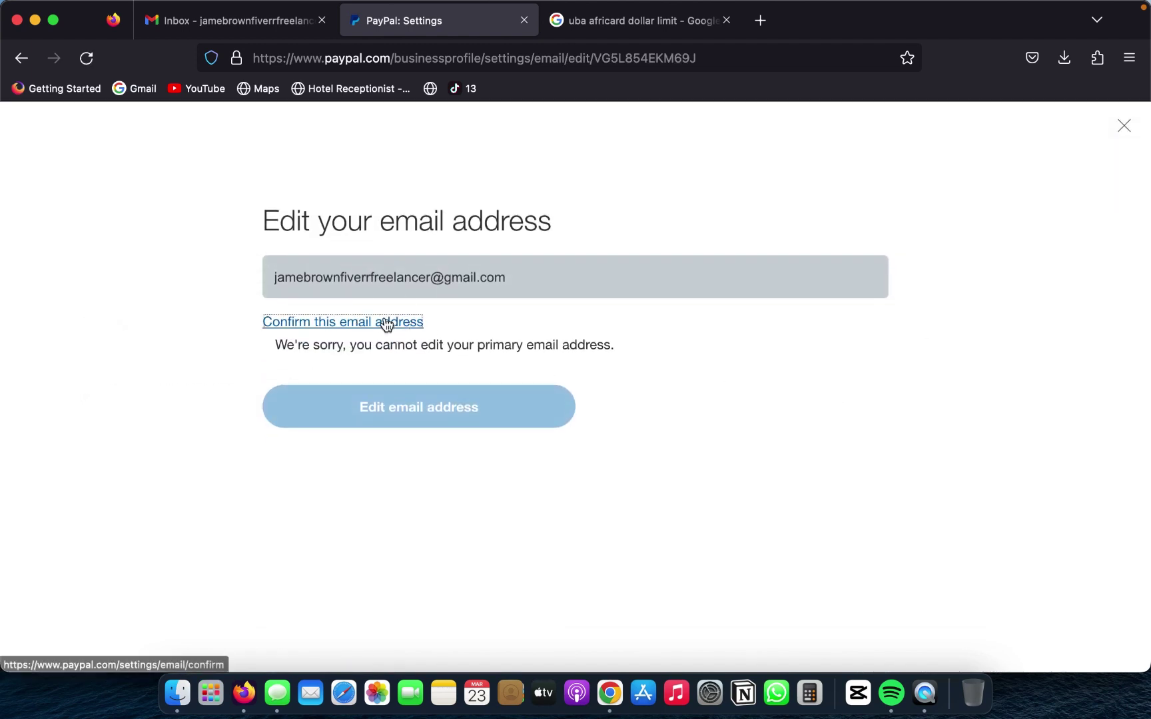
left_click(384, 323)
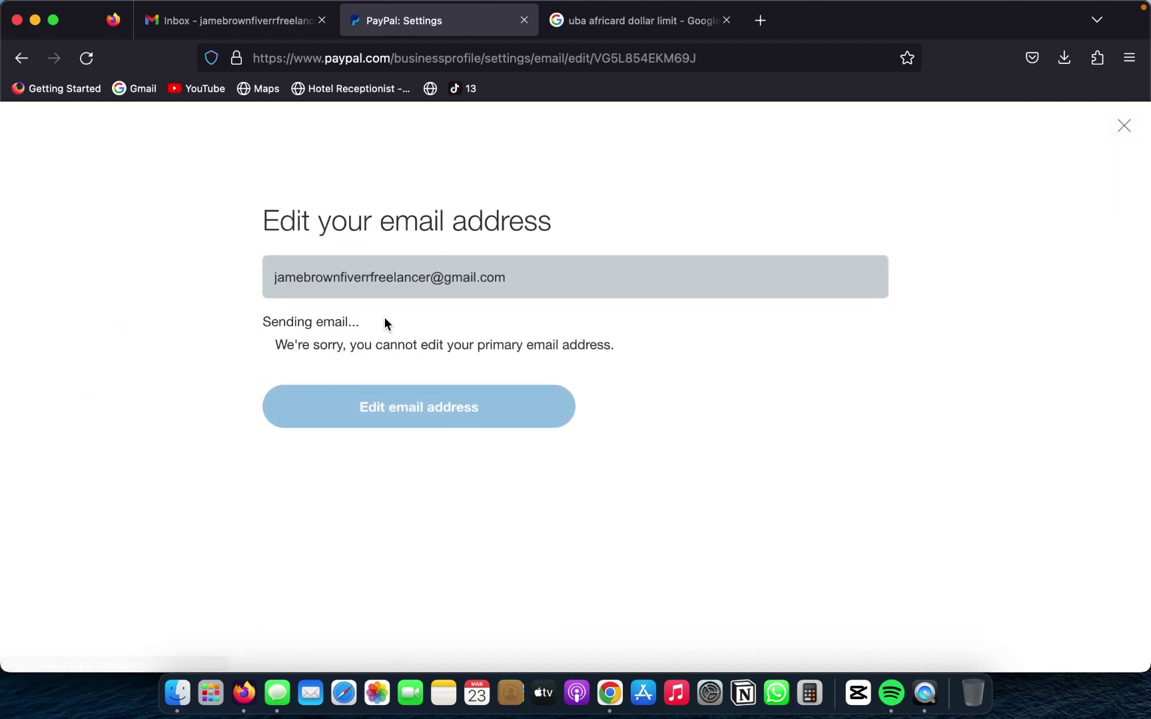
left_click(206, 20)
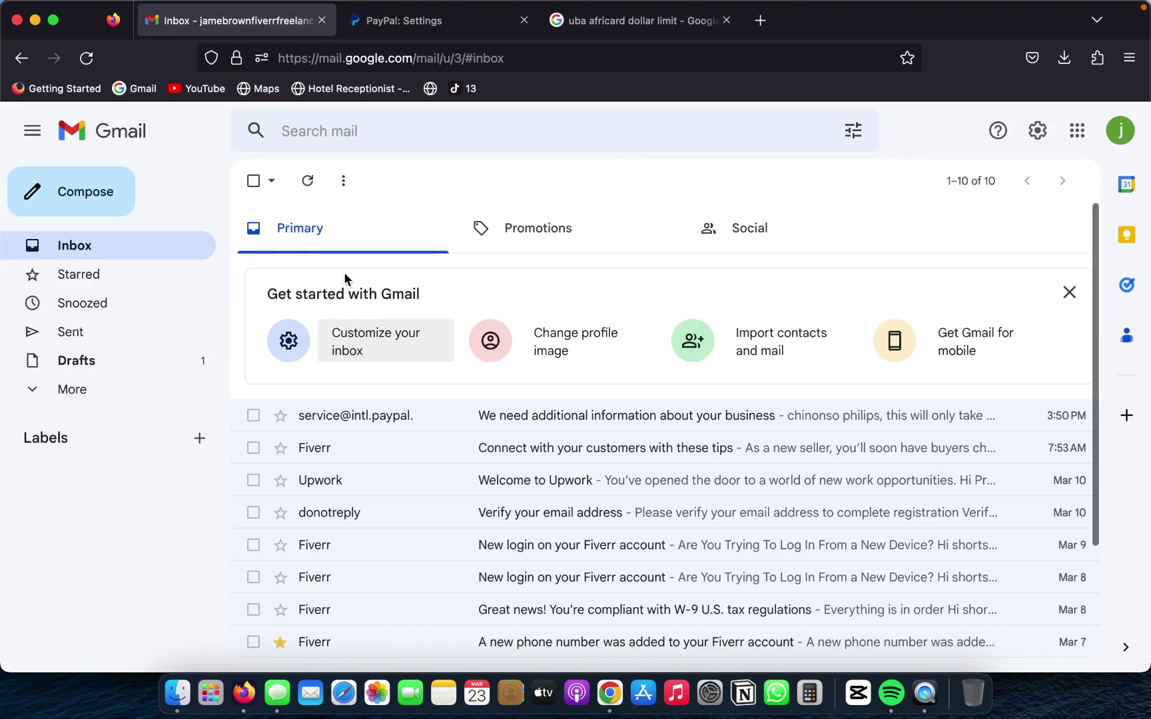
Open the 'Confirm your email to use your account' message and follow its Confirm Your Email link.
left_click(308, 182)
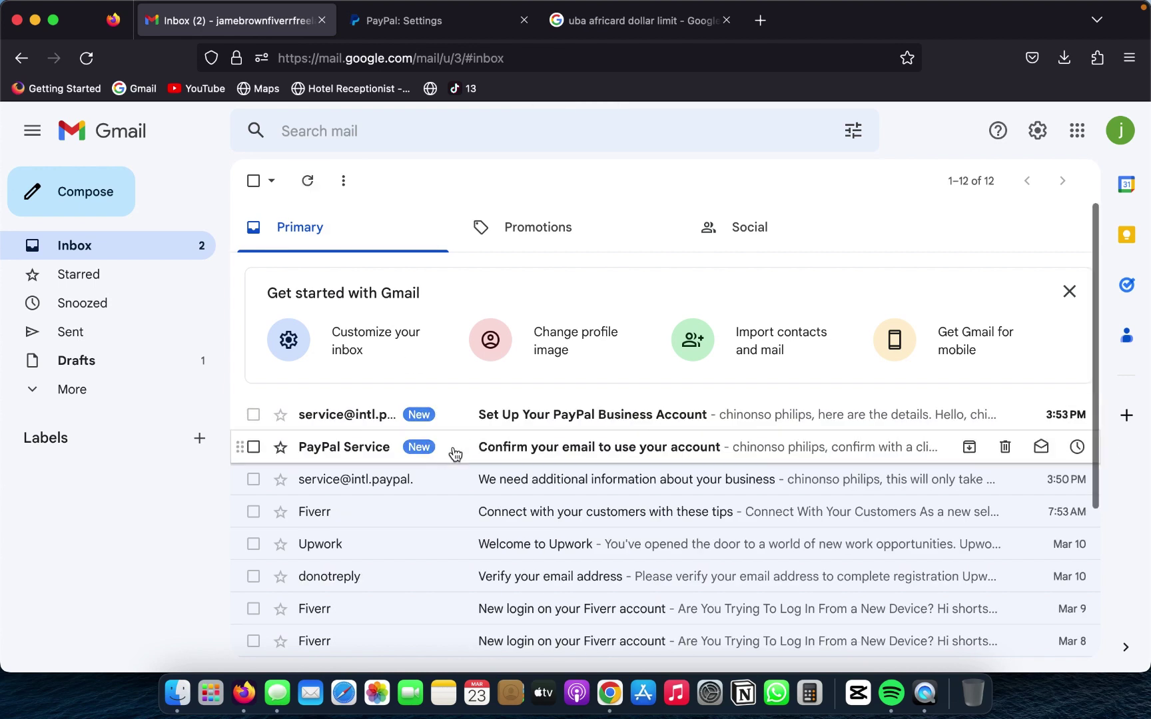
left_click(453, 446)
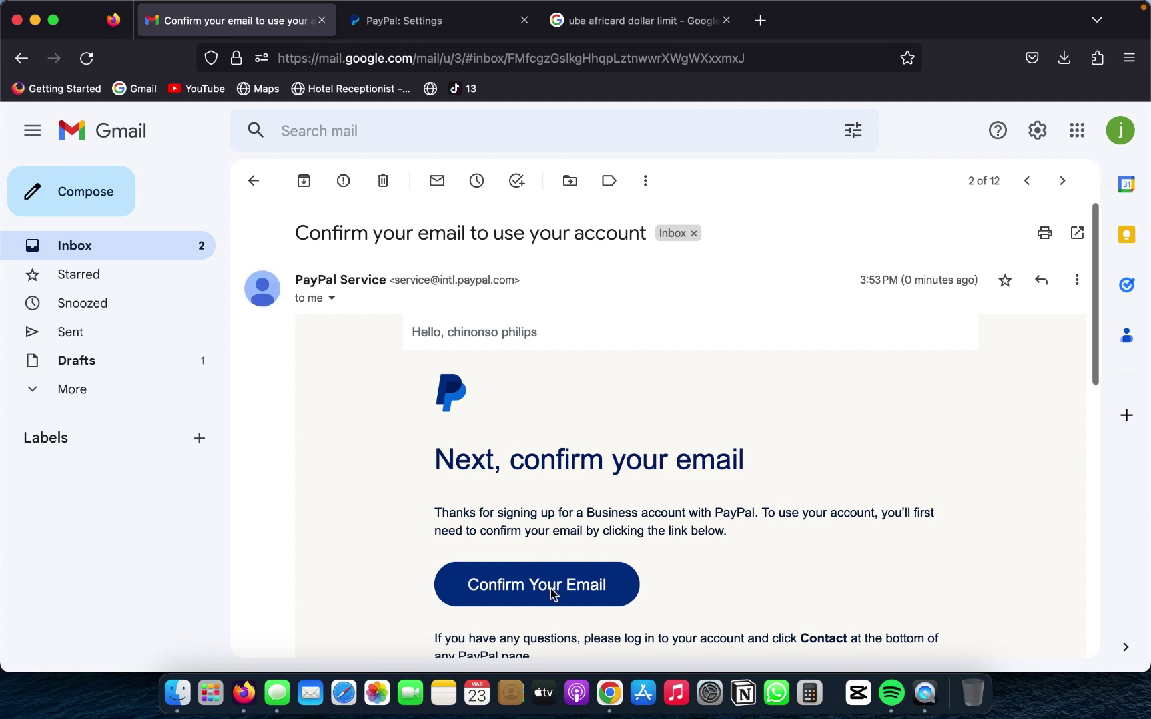
left_click(549, 586)
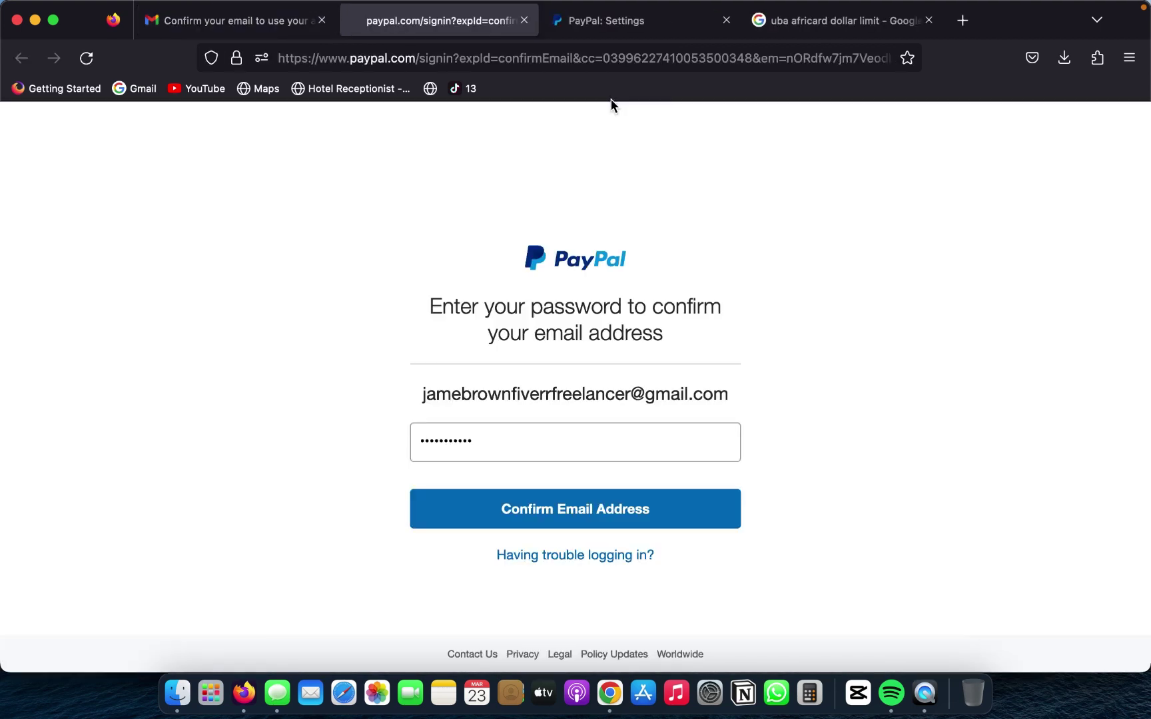
Submit the account password with Confirm Email Address until verification begins.
left_click(569, 516)
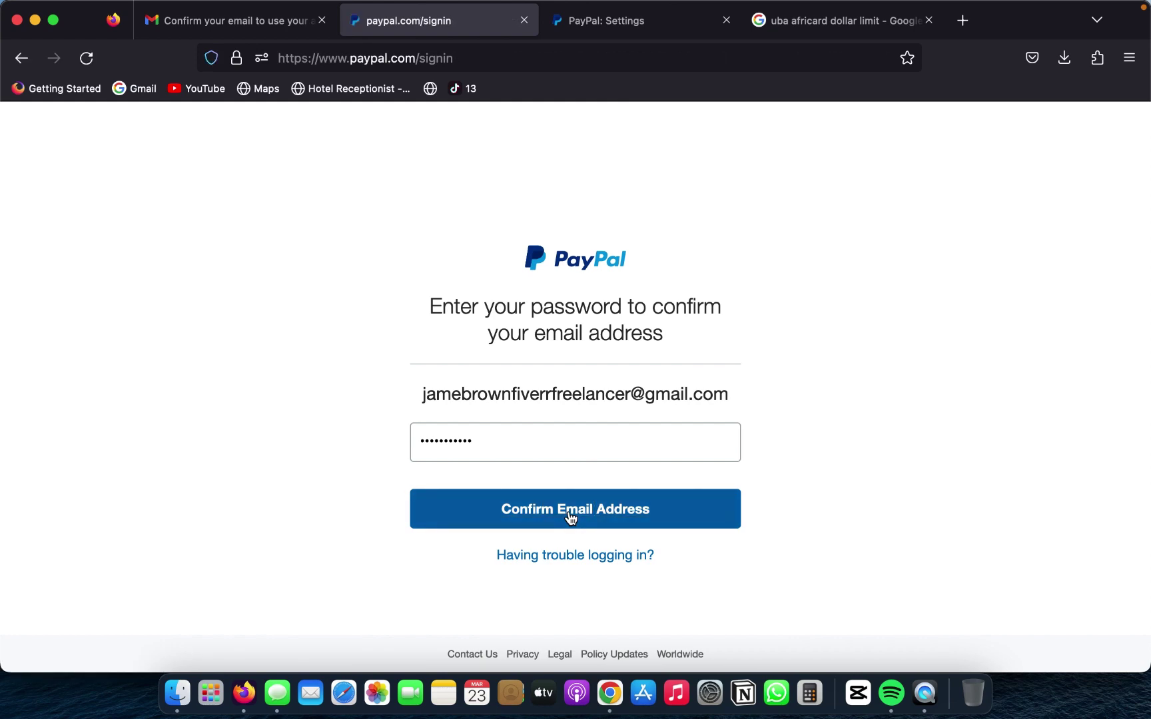
left_click(540, 447)
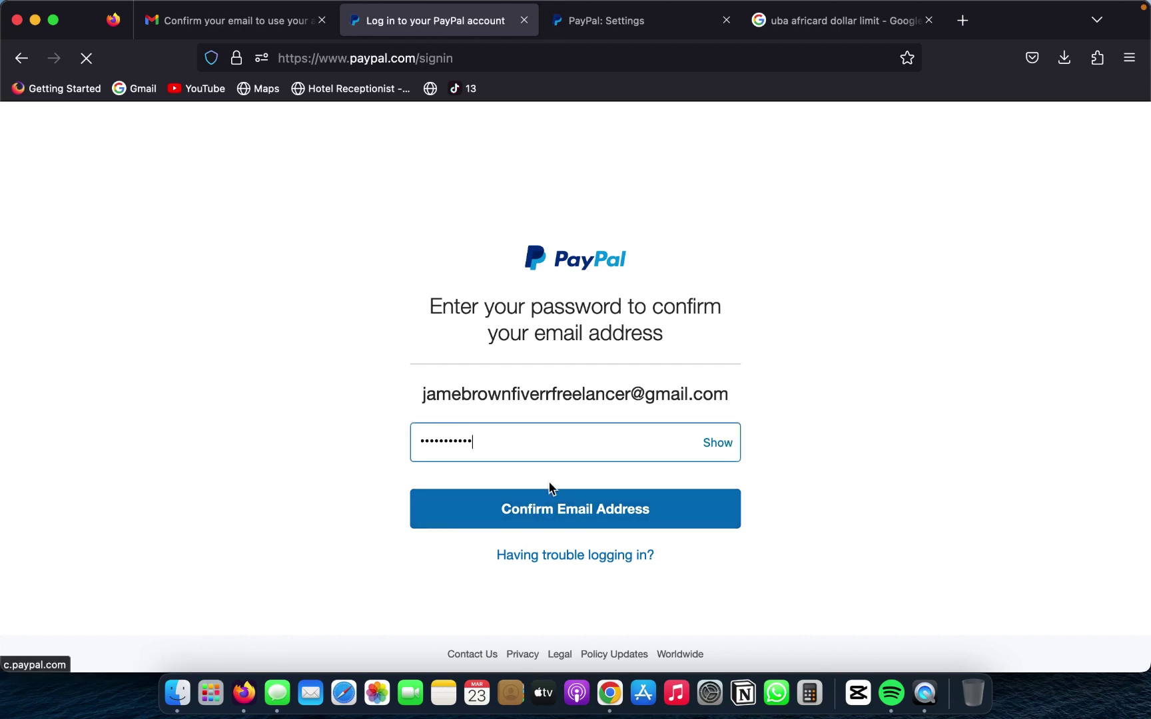
left_click(554, 507)
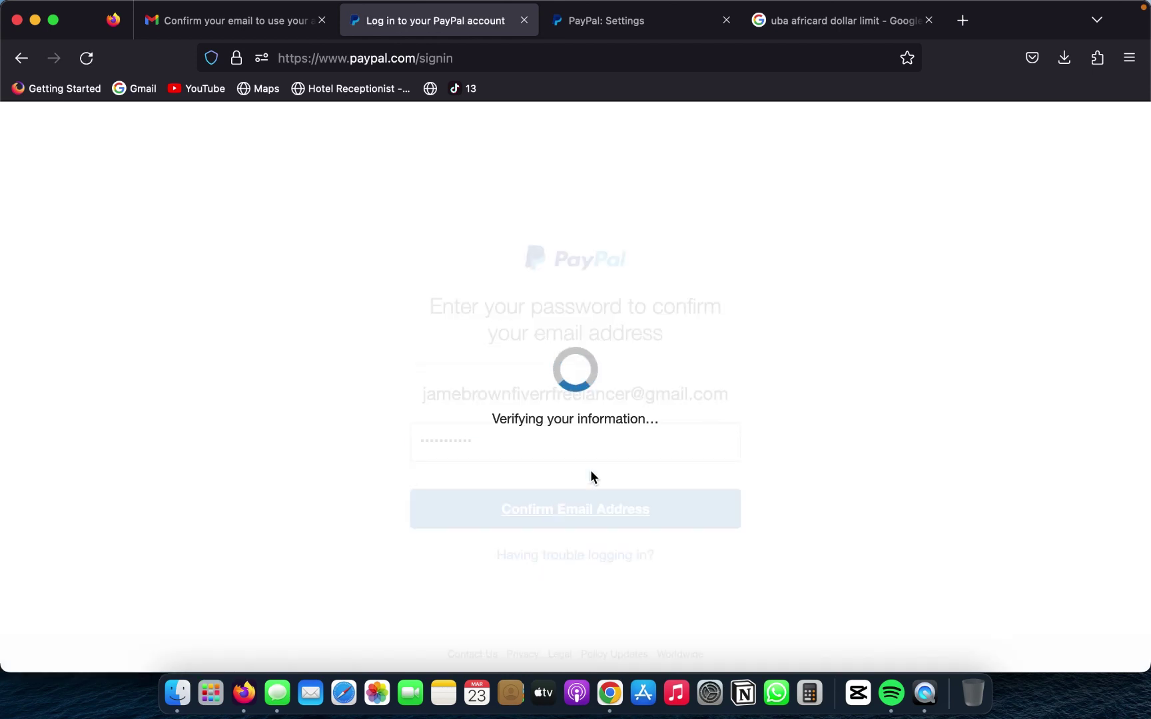